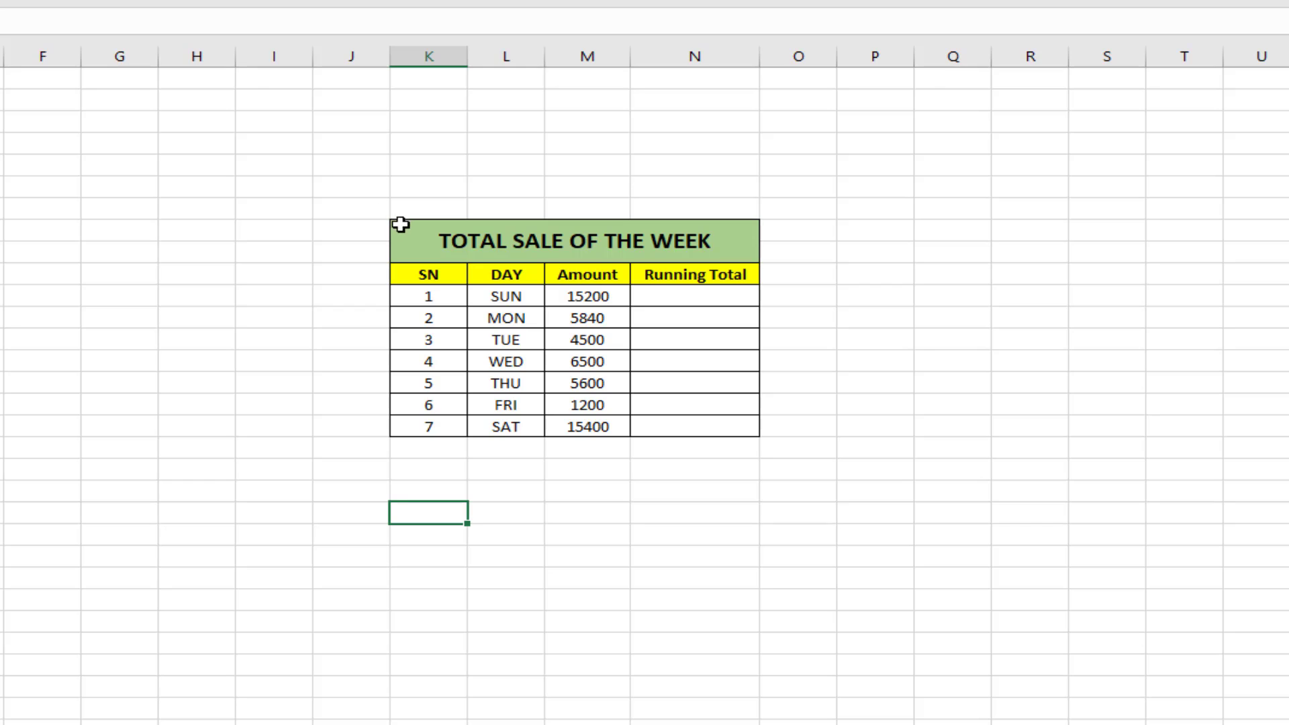
# Select and review the SN, DAY and Amount entries of the sales table.
pyautogui.moveTo(451, 223); pyautogui.dragTo(583, 328)
pyautogui.moveTo(632, 412); pyautogui.dragTo(659, 470)
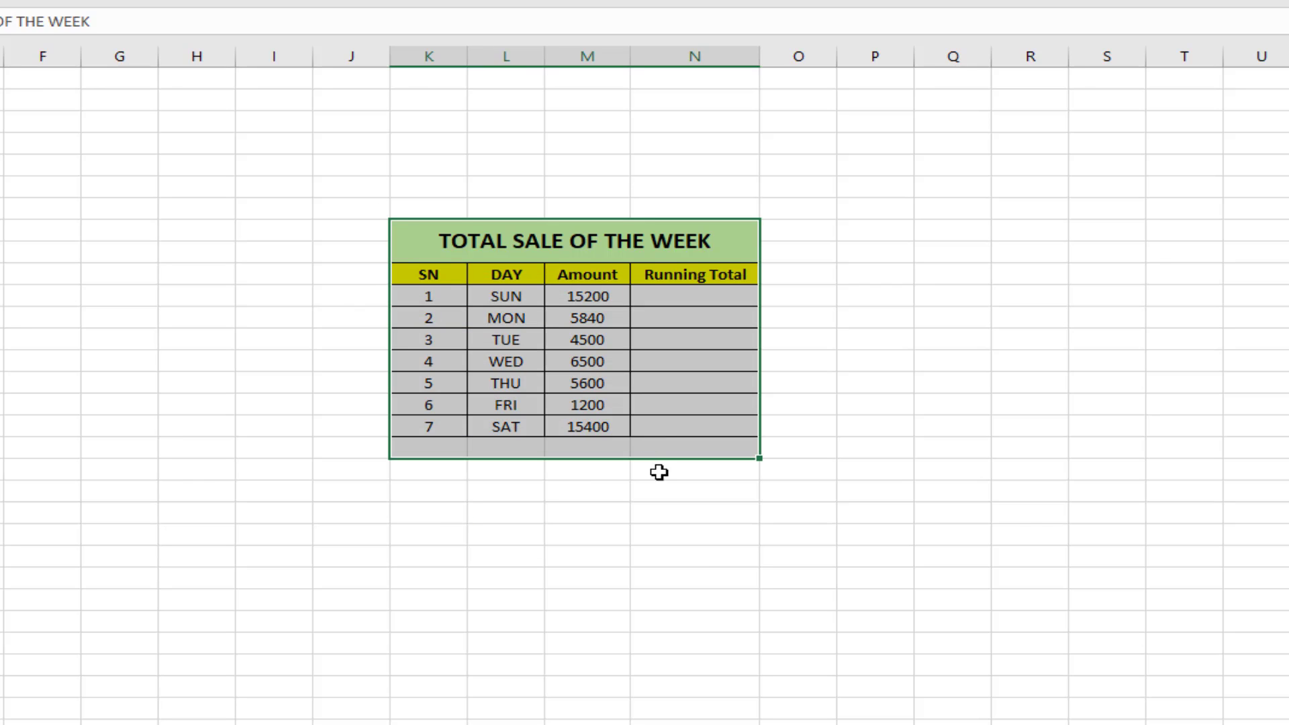
pyautogui.click(698, 577)
pyautogui.moveTo(429, 275); pyautogui.dragTo(447, 404)
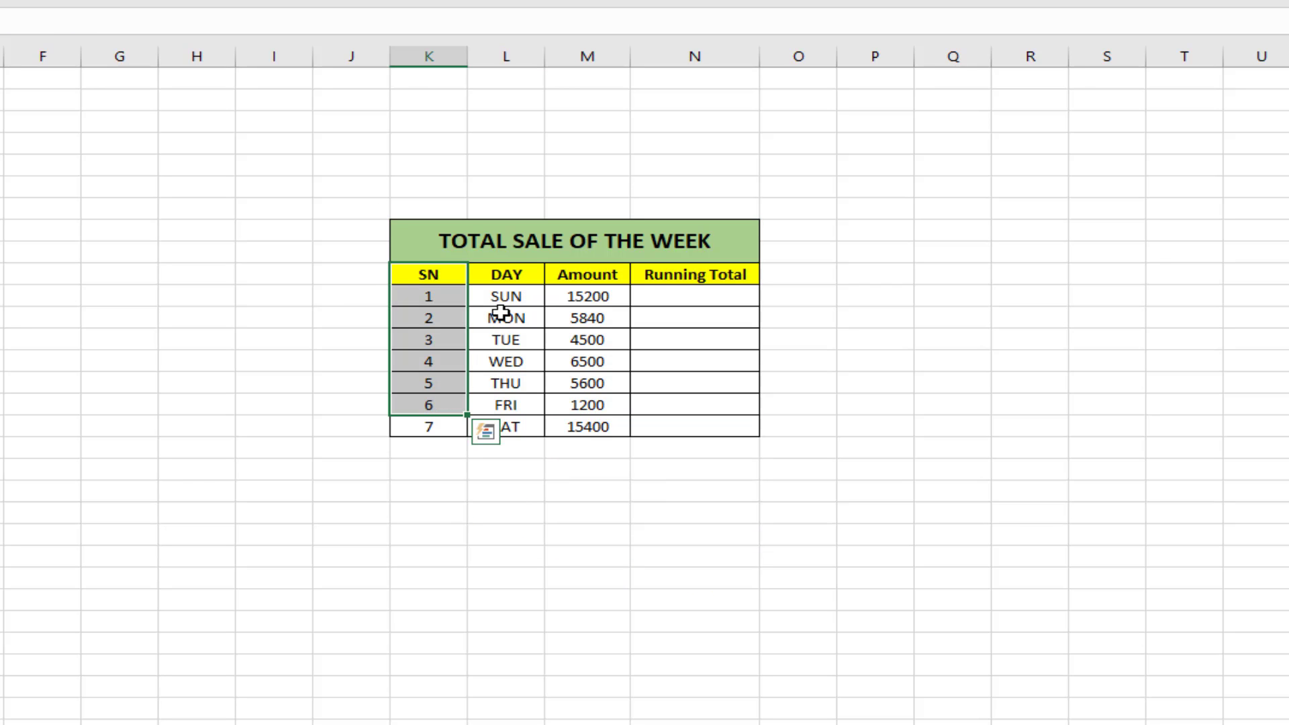
pyautogui.moveTo(506, 274); pyautogui.dragTo(506, 382)
pyautogui.moveTo(588, 271); pyautogui.dragTo(589, 387)
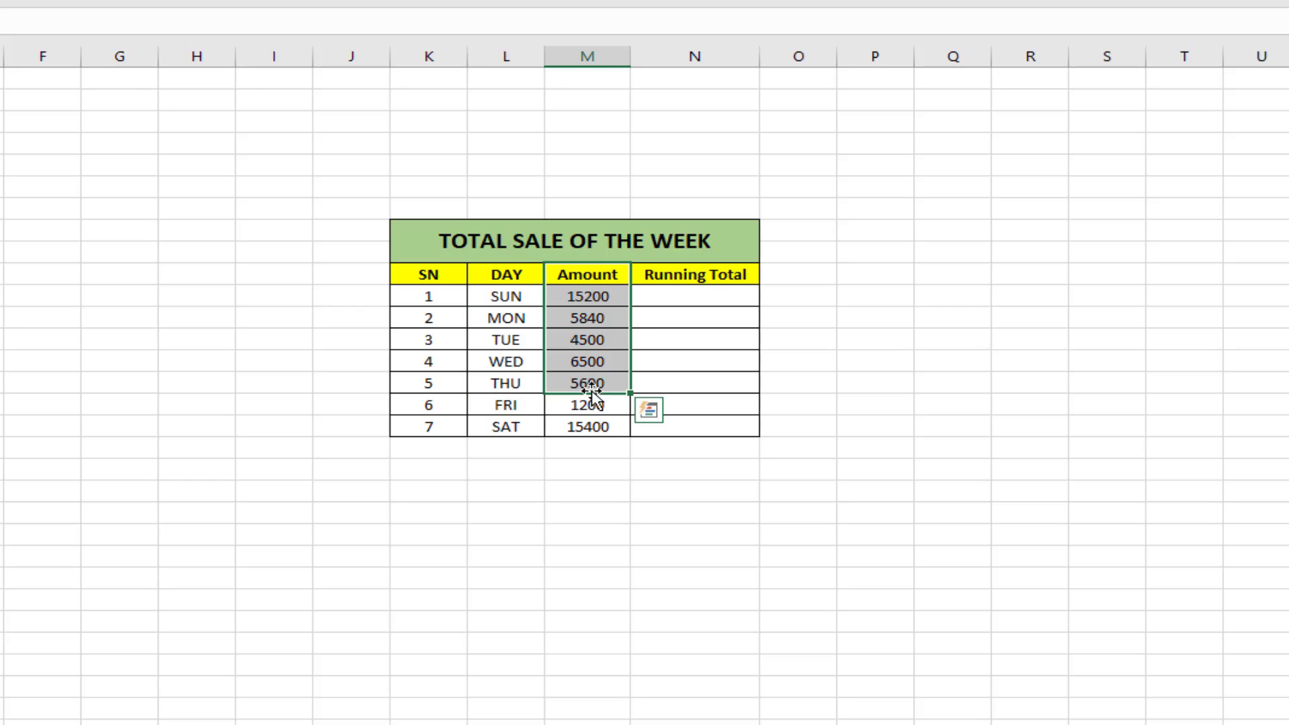
pyautogui.click(691, 293)
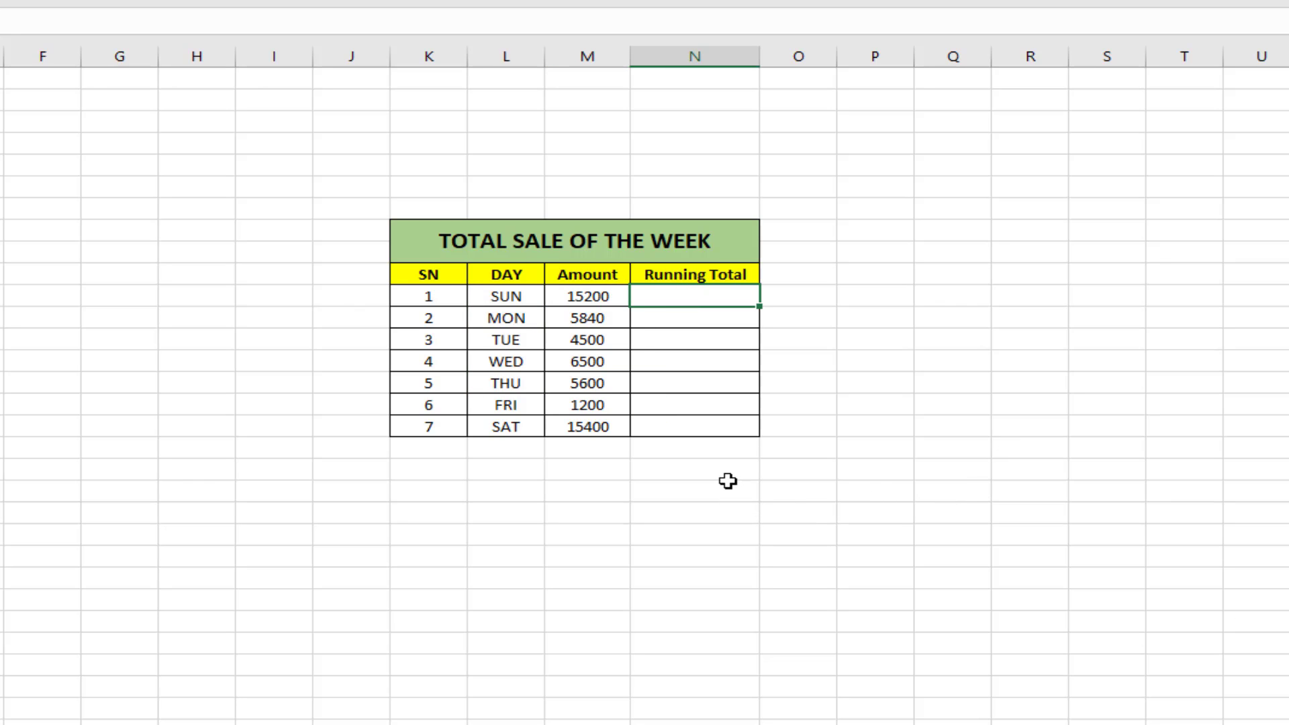
# AutoSum the seven Amount values into 54240 below the column and centre it.
pyautogui.moveTo(587, 293); pyautogui.dragTo(593, 451)
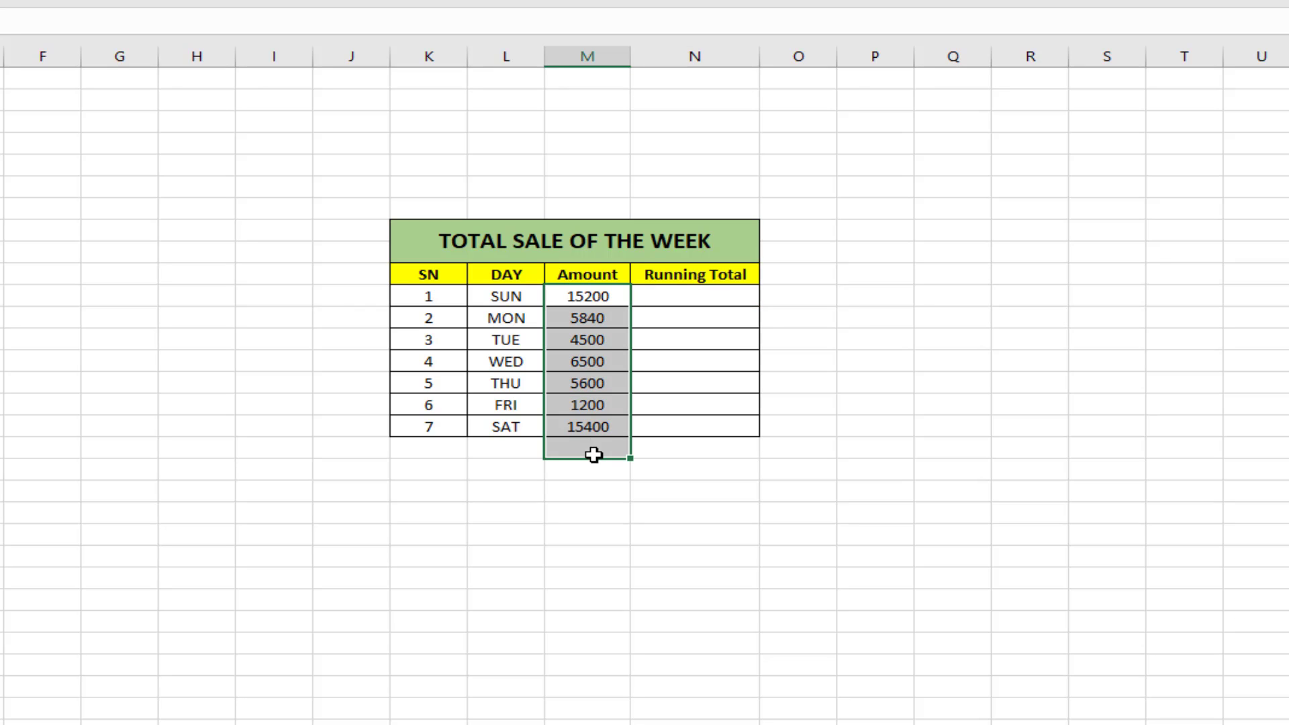
pyautogui.hotkey('alt', '=')
pyautogui.click(656, 557)
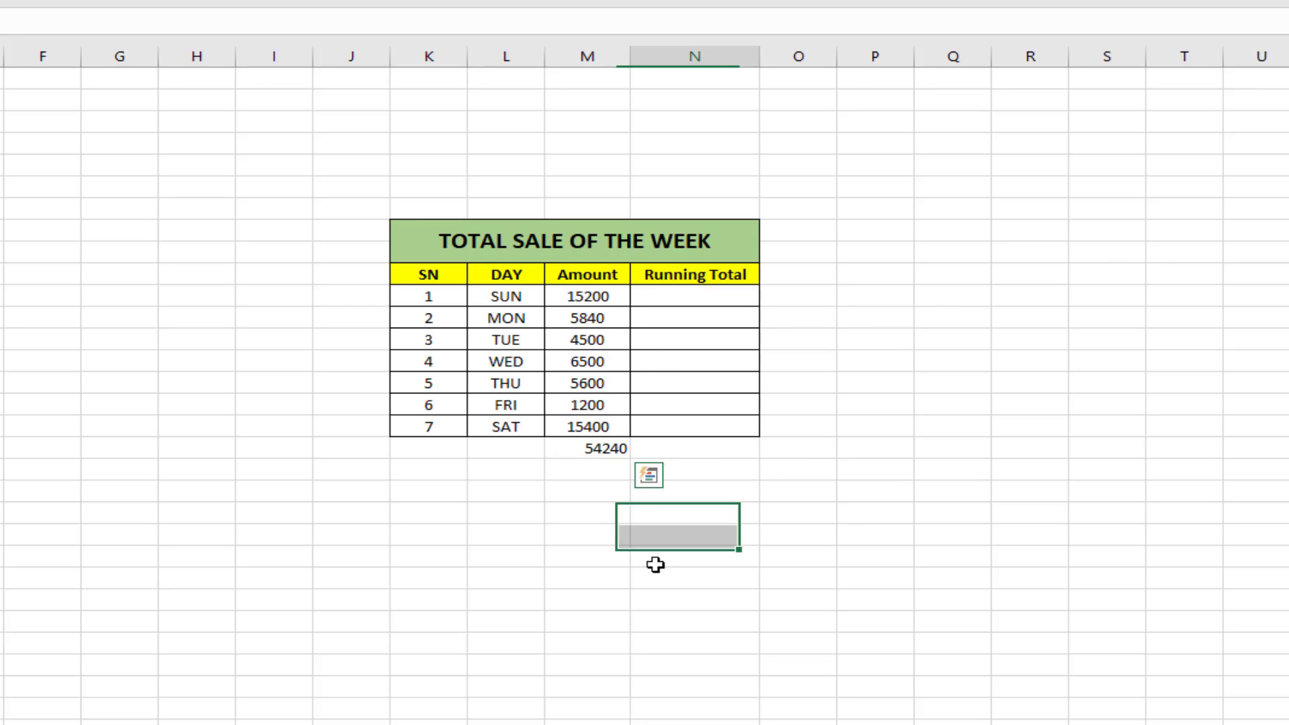
pyautogui.click(607, 453)
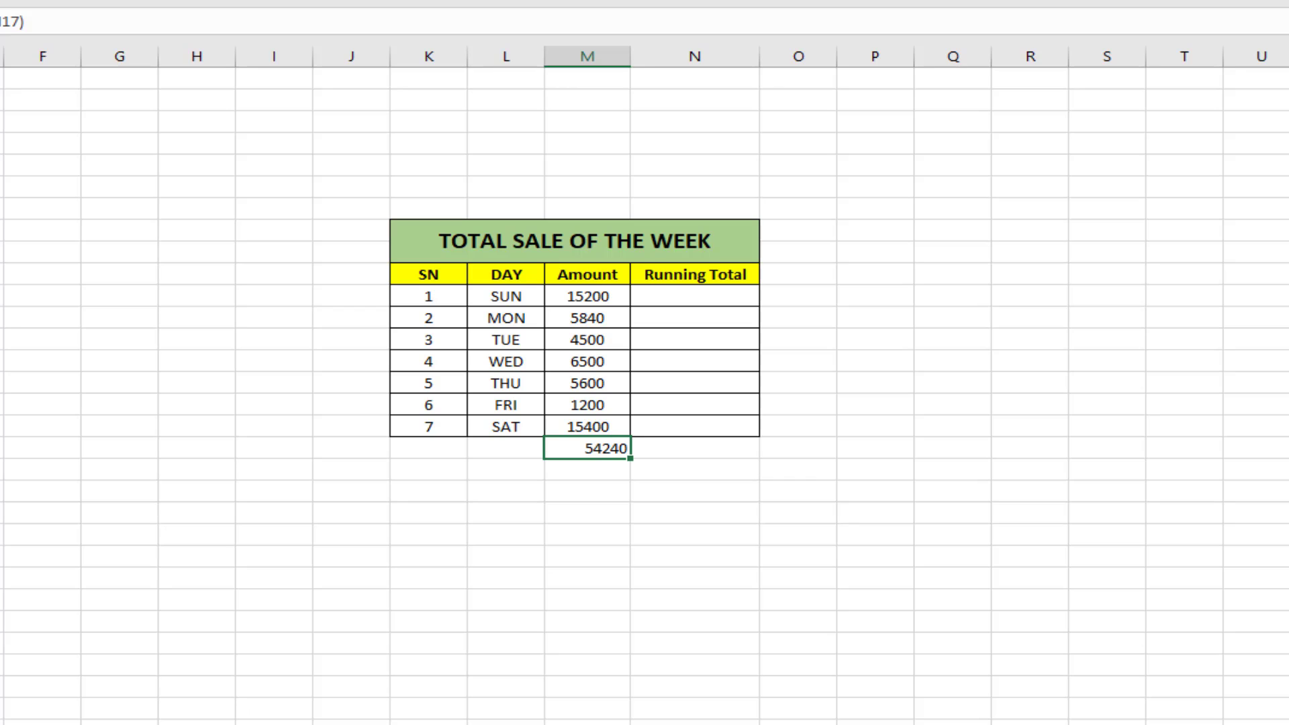
pyautogui.click(644, 577)
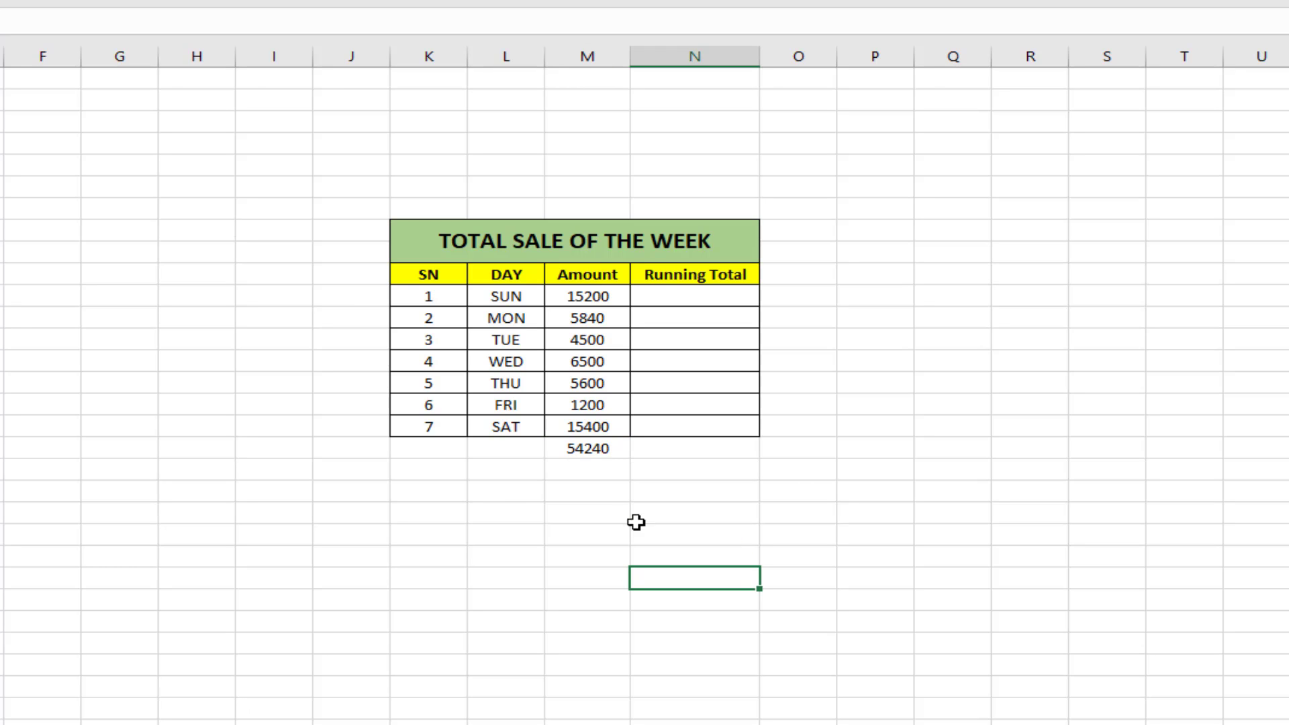
pyautogui.click(598, 448)
pyautogui.click(433, 567)
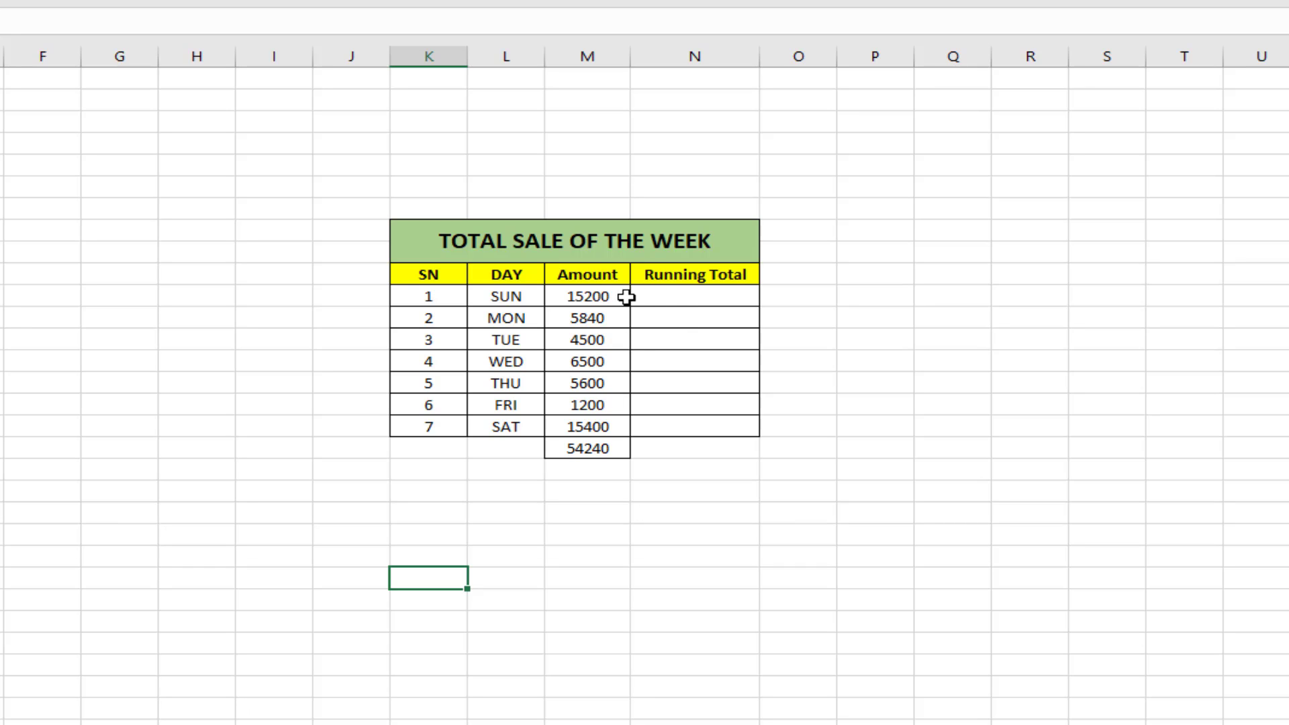
pyautogui.click(669, 296)
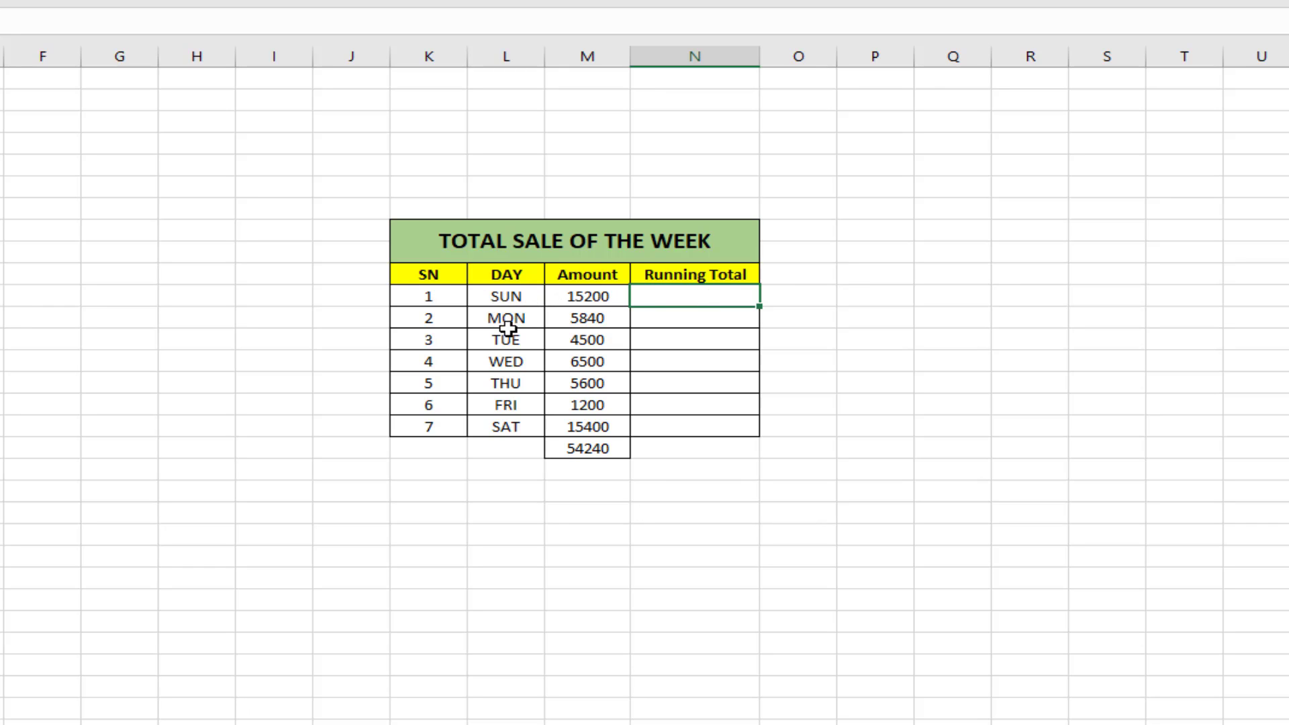
pyautogui.click(668, 319)
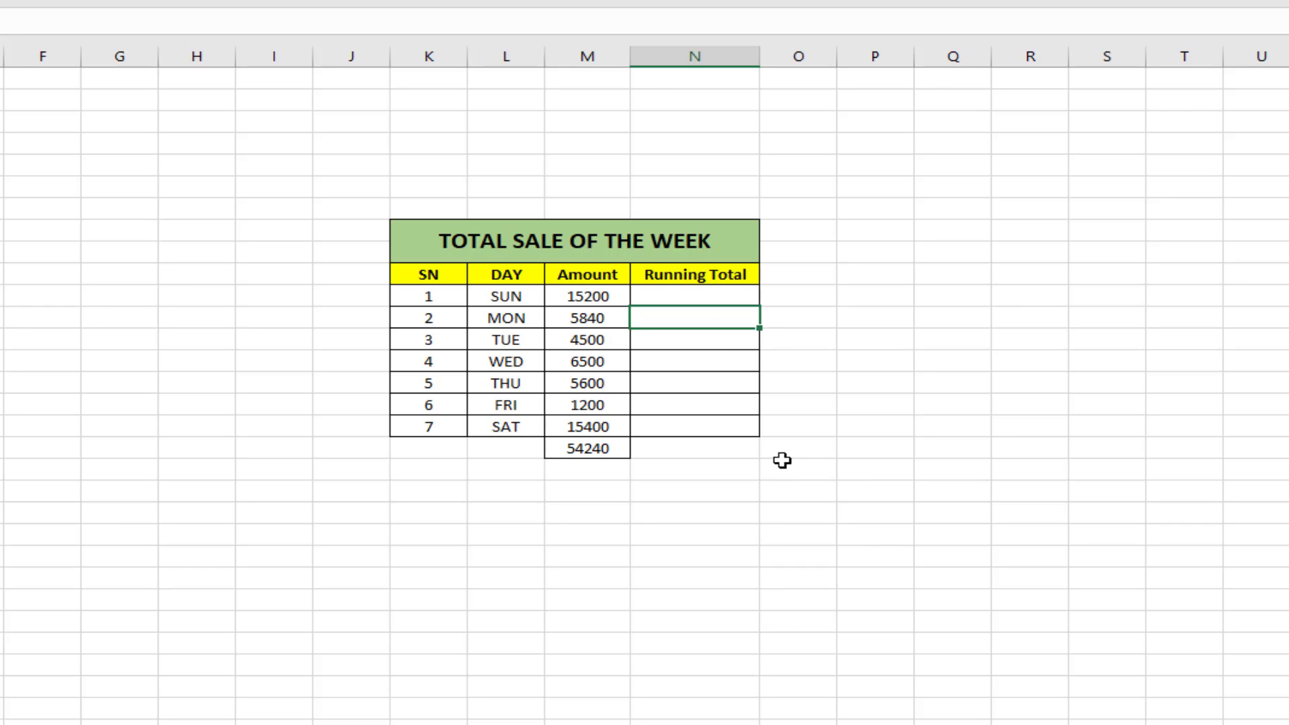
pyautogui.click(689, 295)
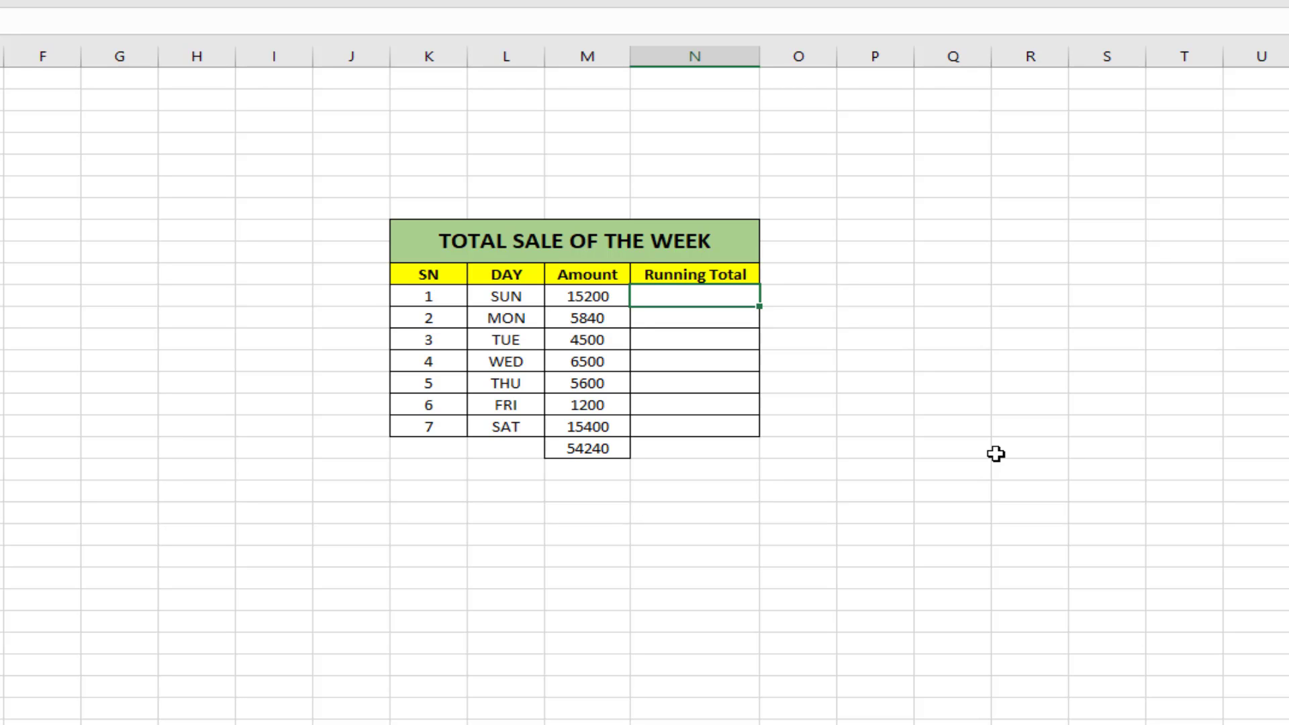
# Enter =SUM(M11:M11) in SUN's Running Total cell N11, giving 15200.
pyautogui.write('=SU')
pyautogui.write('M')
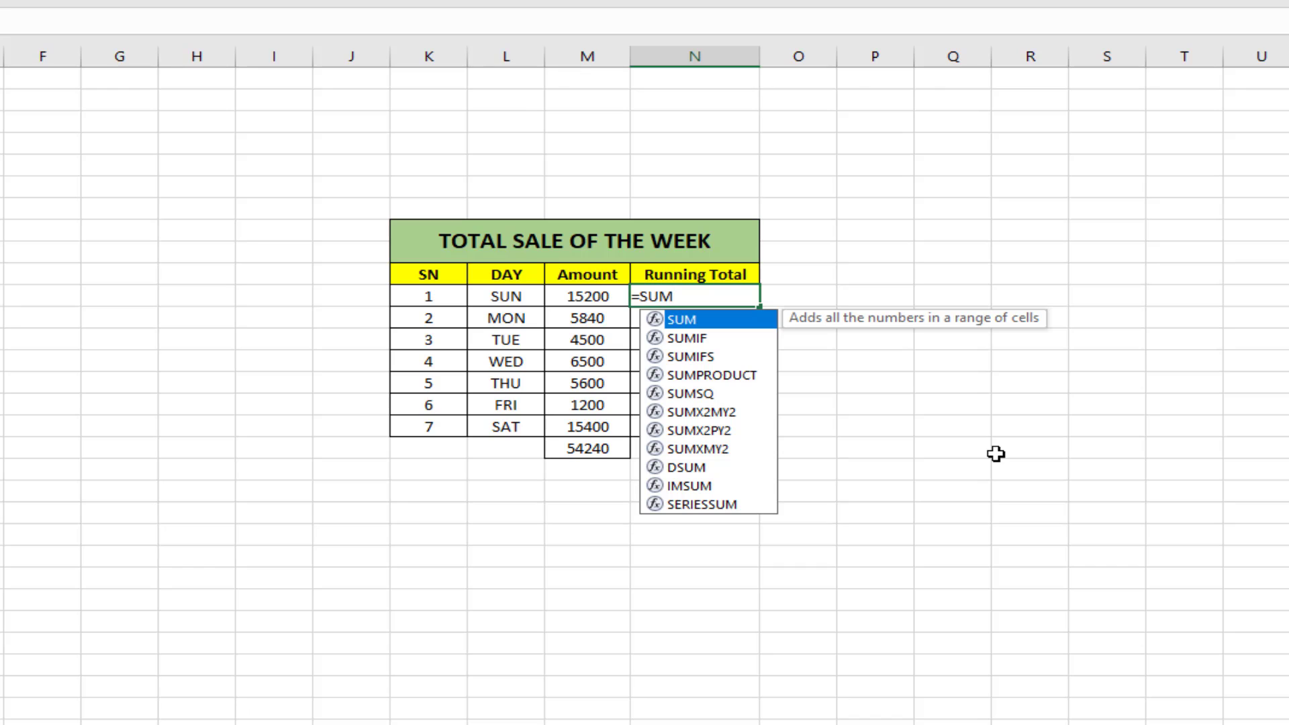
pyautogui.write('(')
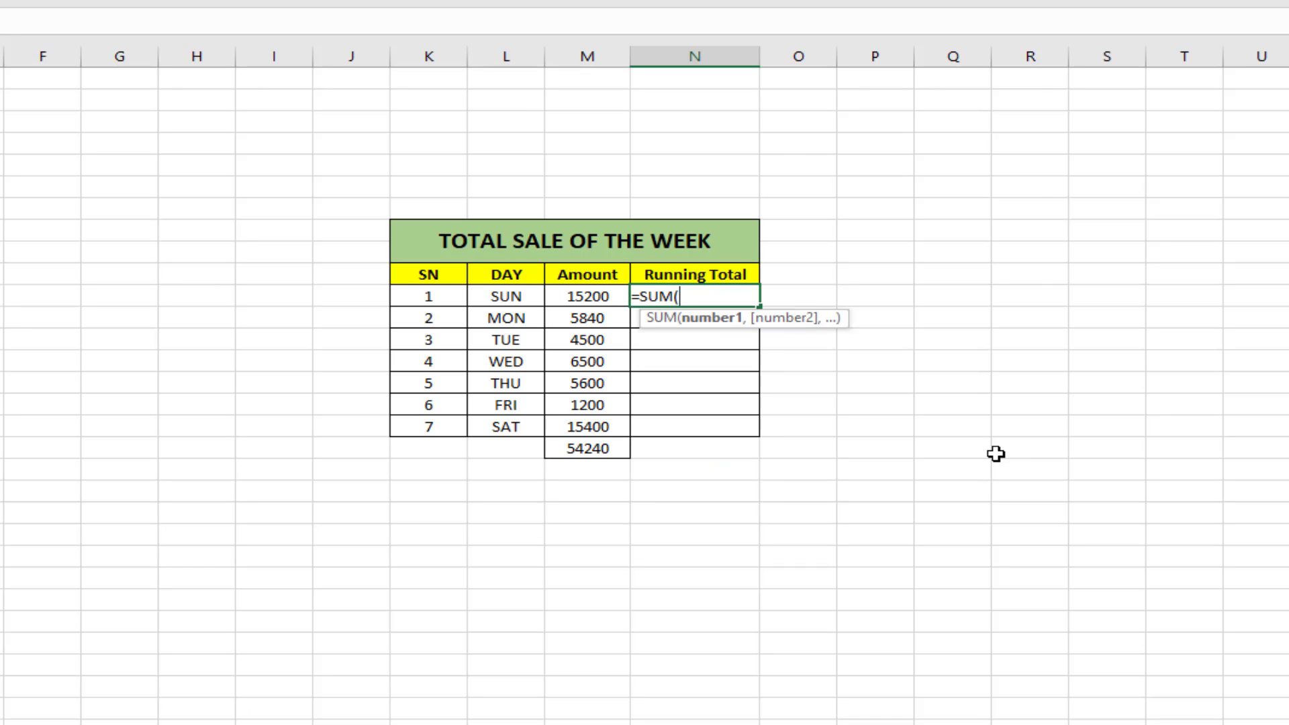
pyautogui.click(591, 296)
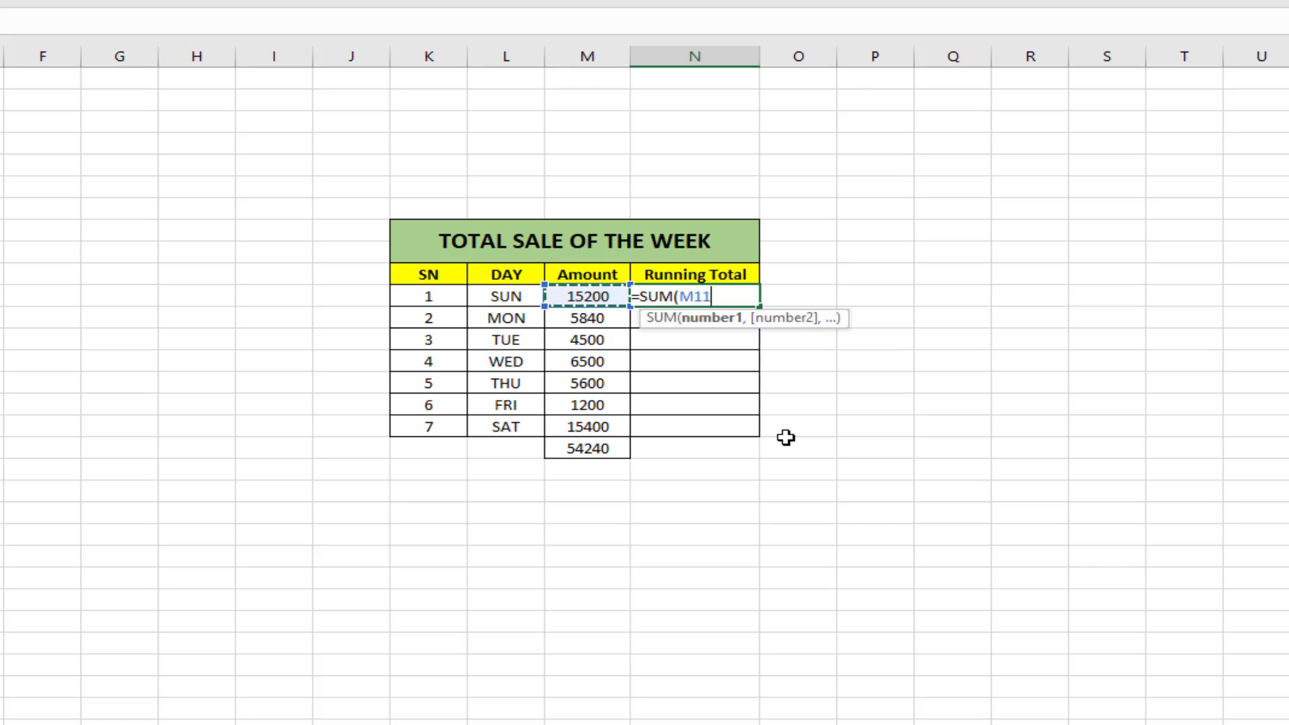
pyautogui.write(':M11')
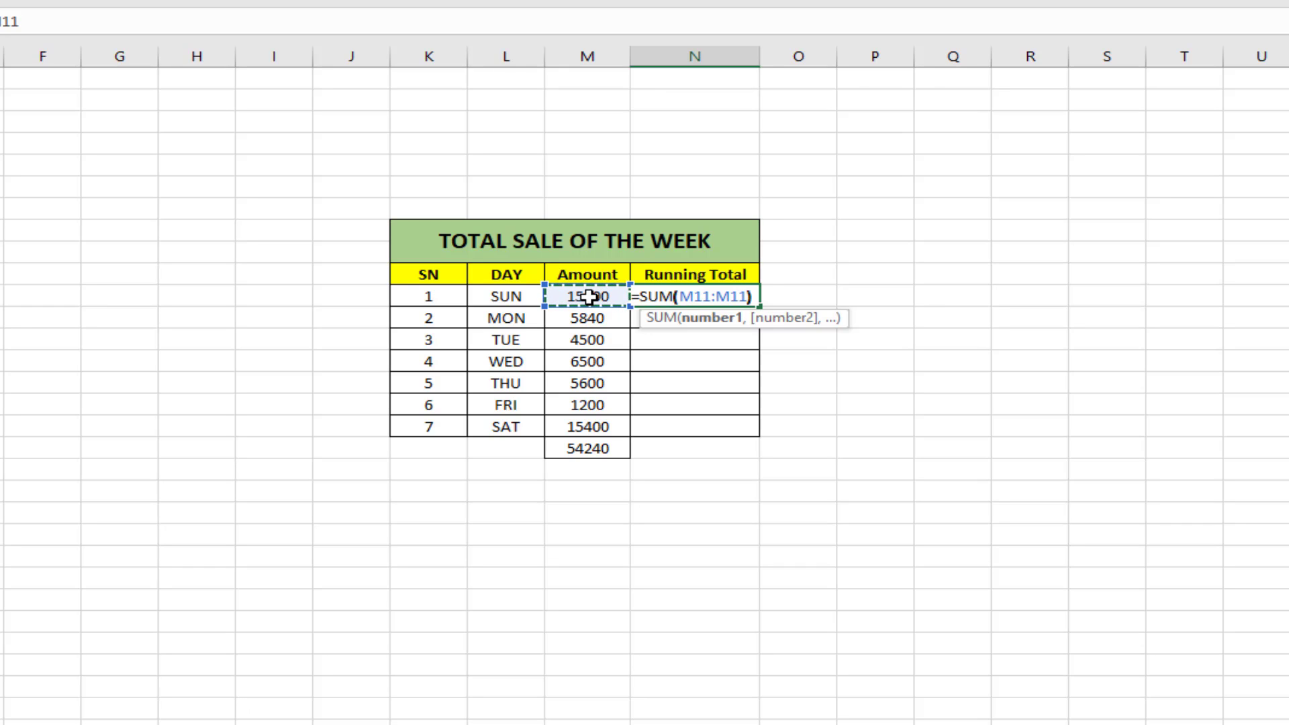
pyautogui.write(')')
pyautogui.press('Return')
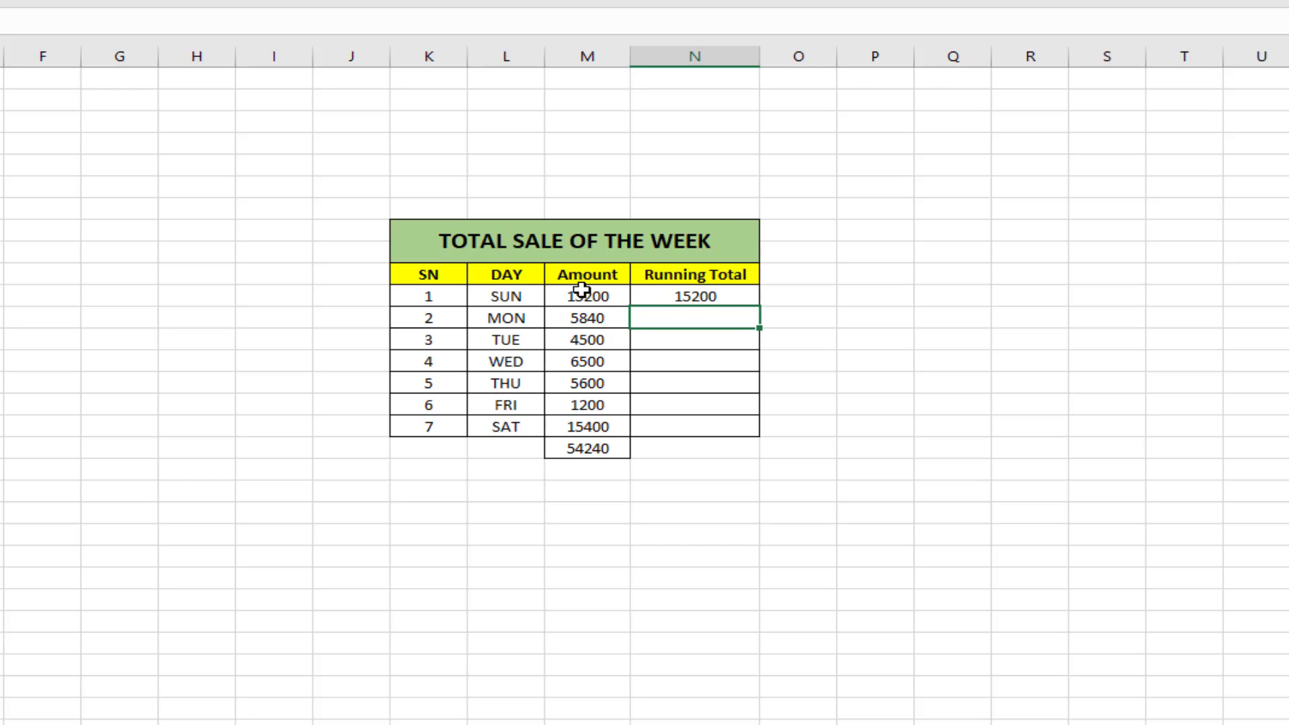
# Change N11's formula to =SUM($M$11:M11) with an absolute starting reference.
pyautogui.click(587, 292)
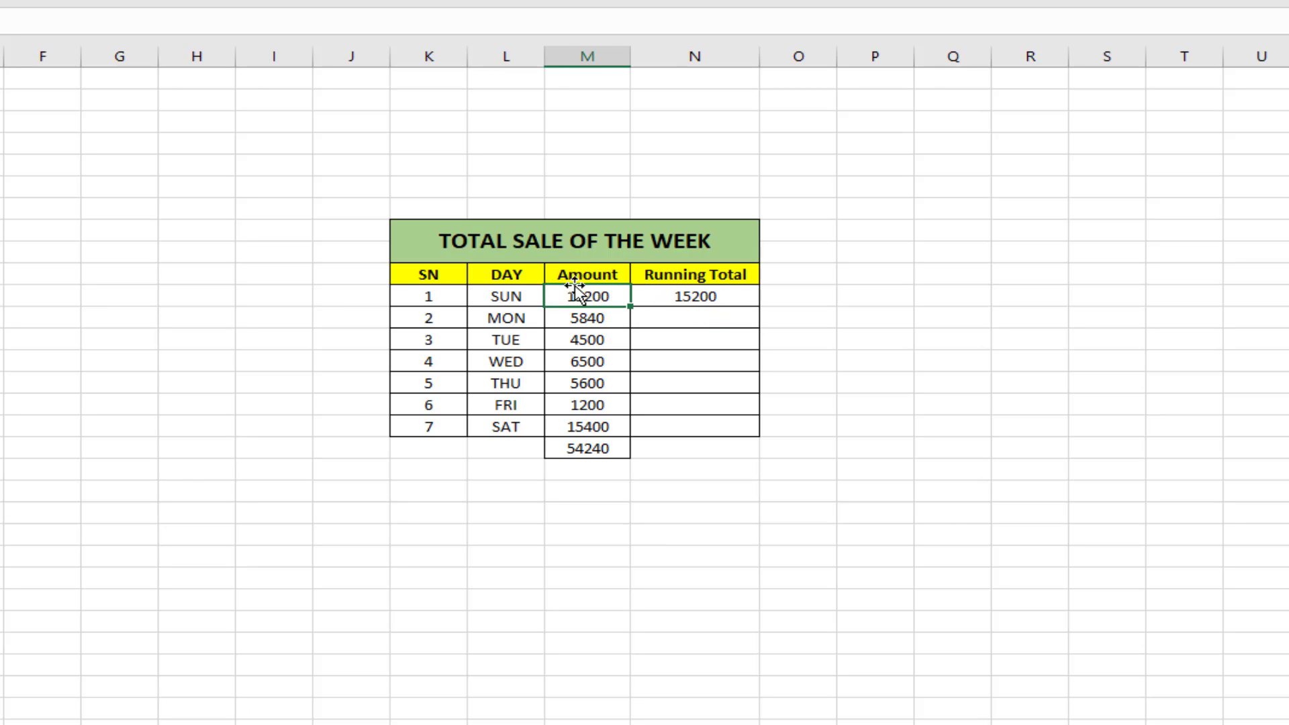
pyautogui.click(739, 296)
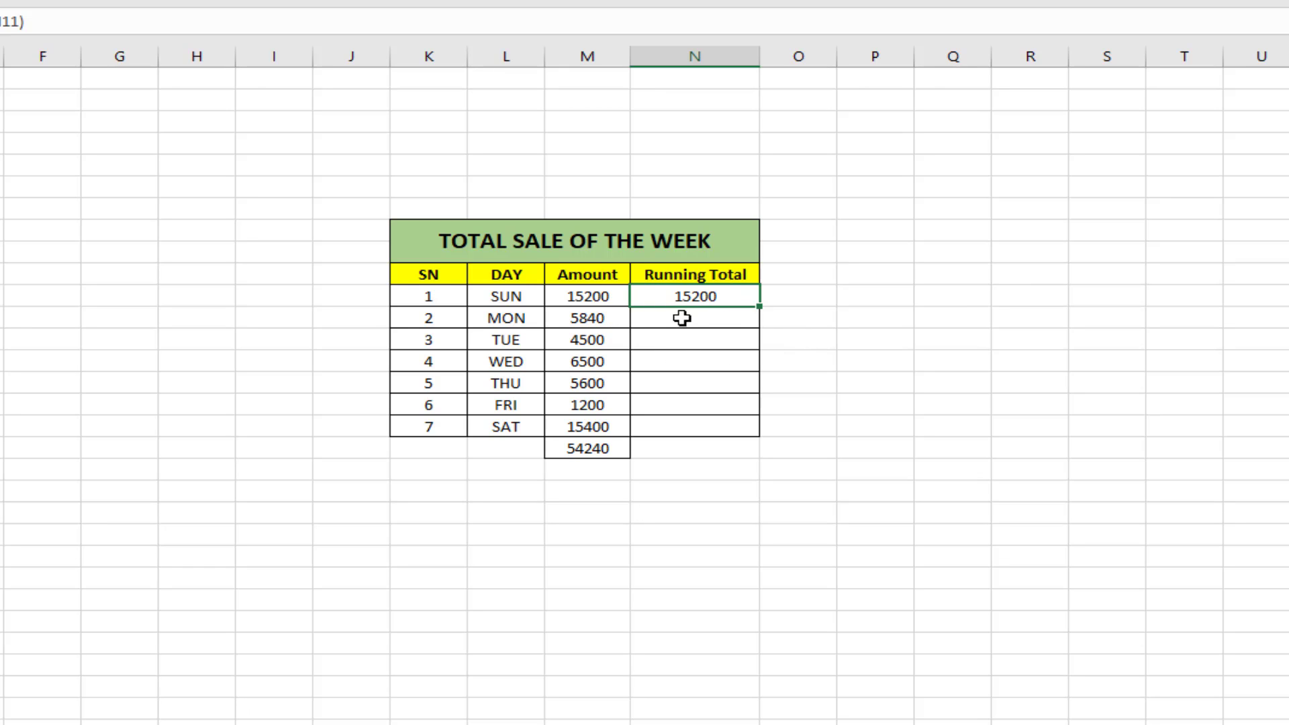
pyautogui.doubleClick(726, 296)
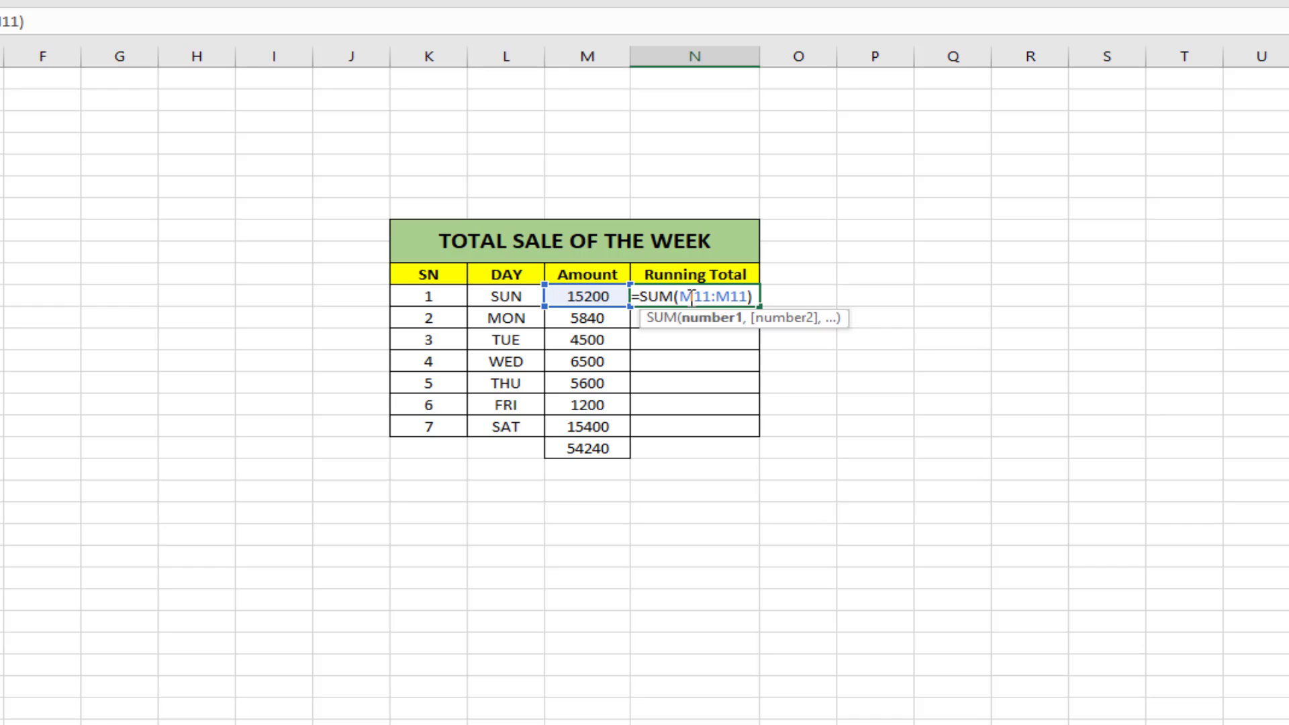
pyautogui.press('F4')
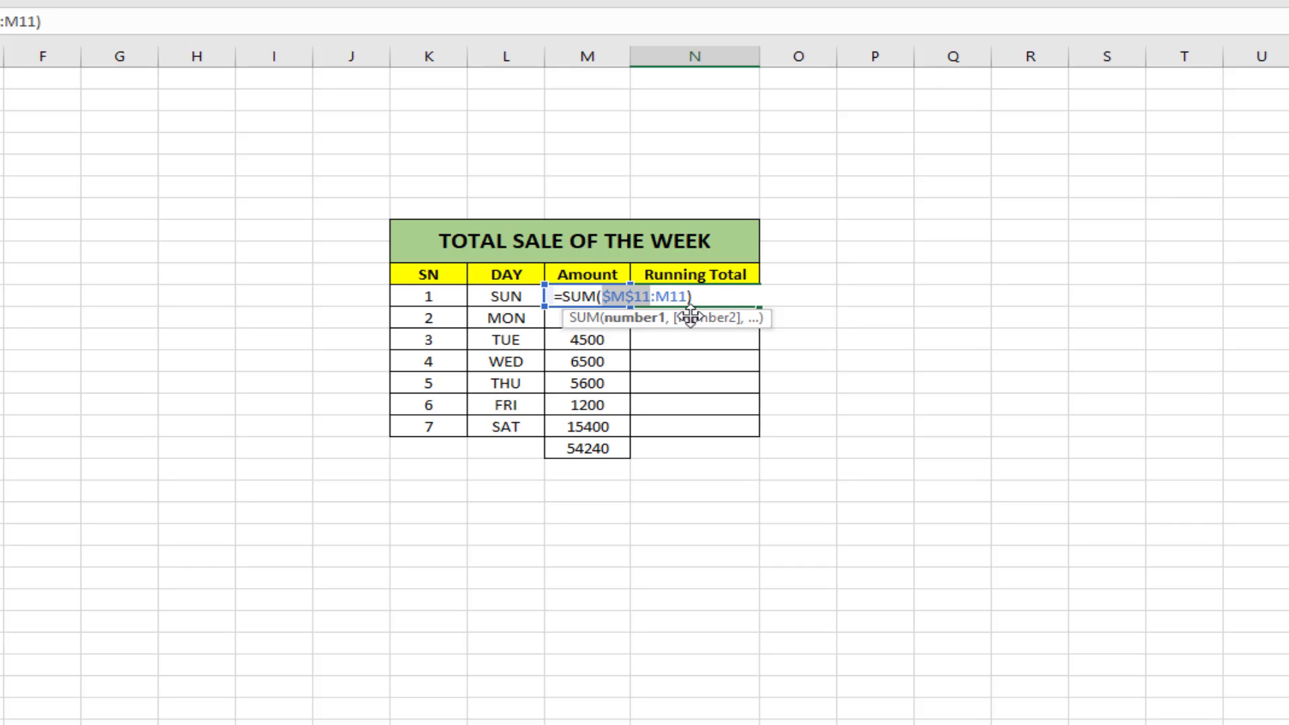
pyautogui.press('Return')
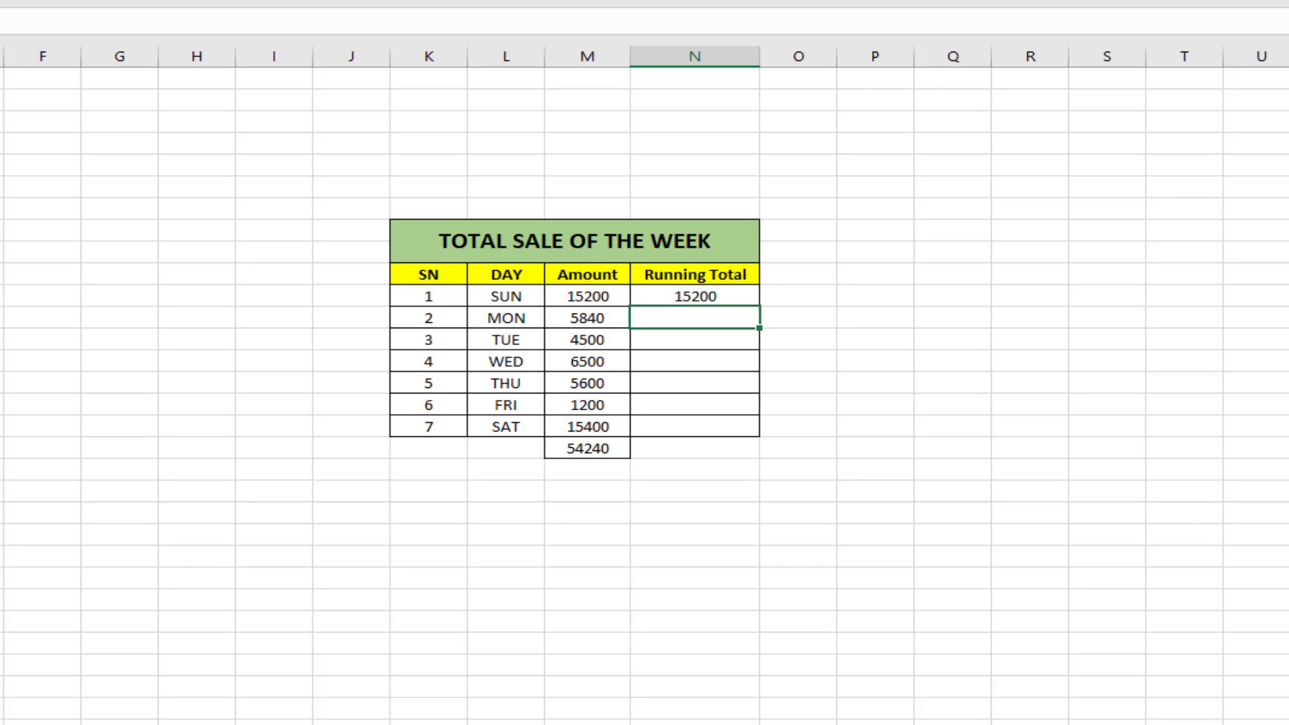
# Fill N11's running total formula down to SAT in N17, ending at 54240.
pyautogui.click(730, 299)
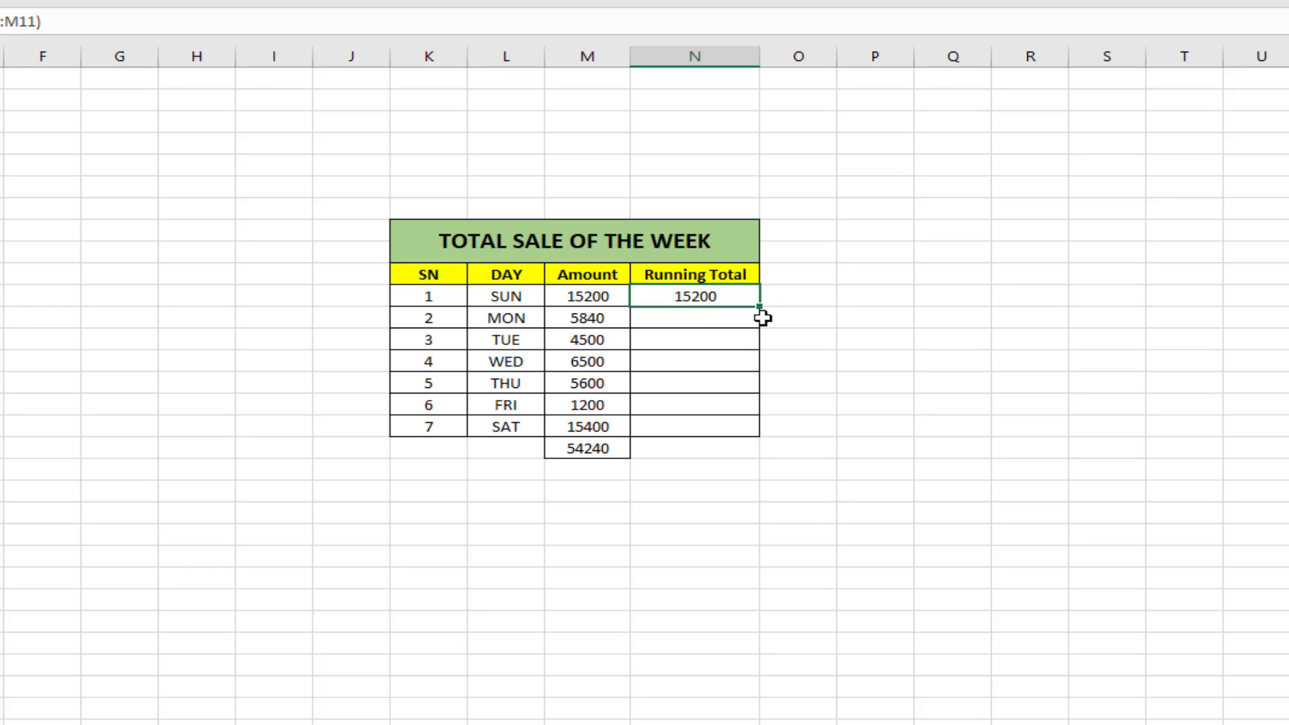
pyautogui.moveTo(765, 306); pyautogui.dragTo(759, 437)
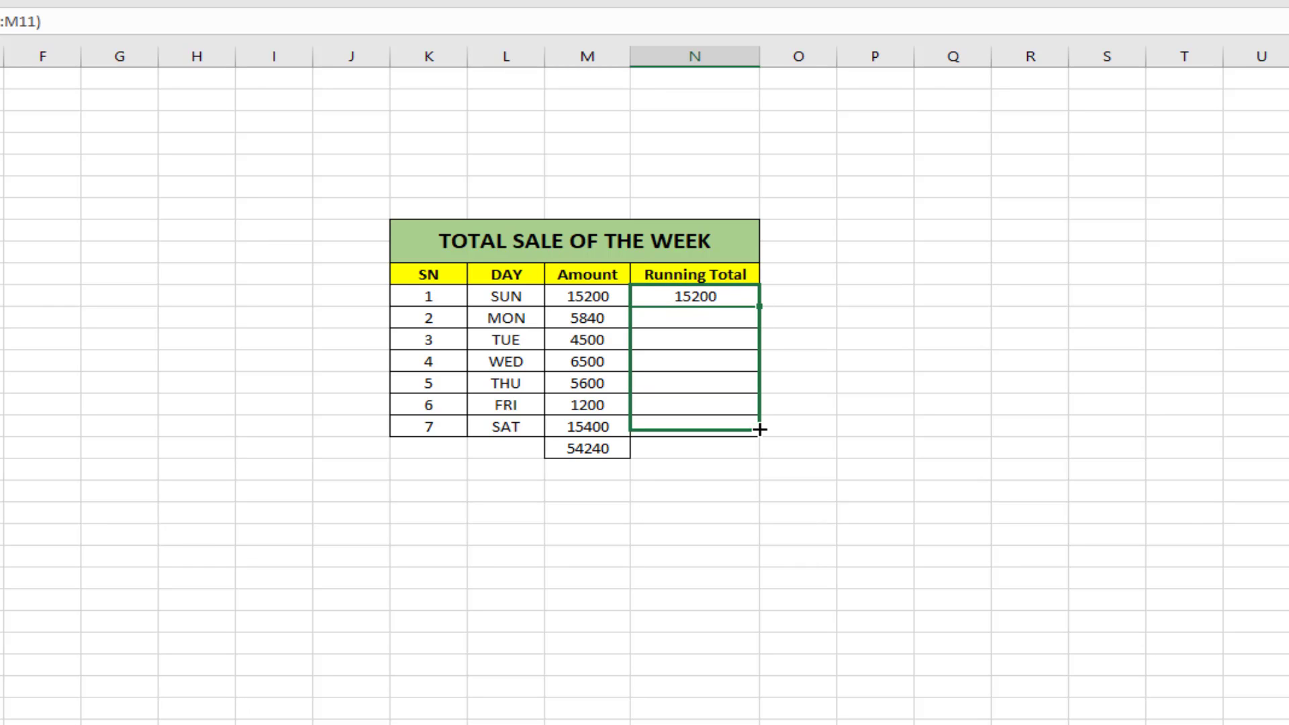
pyautogui.click(940, 451)
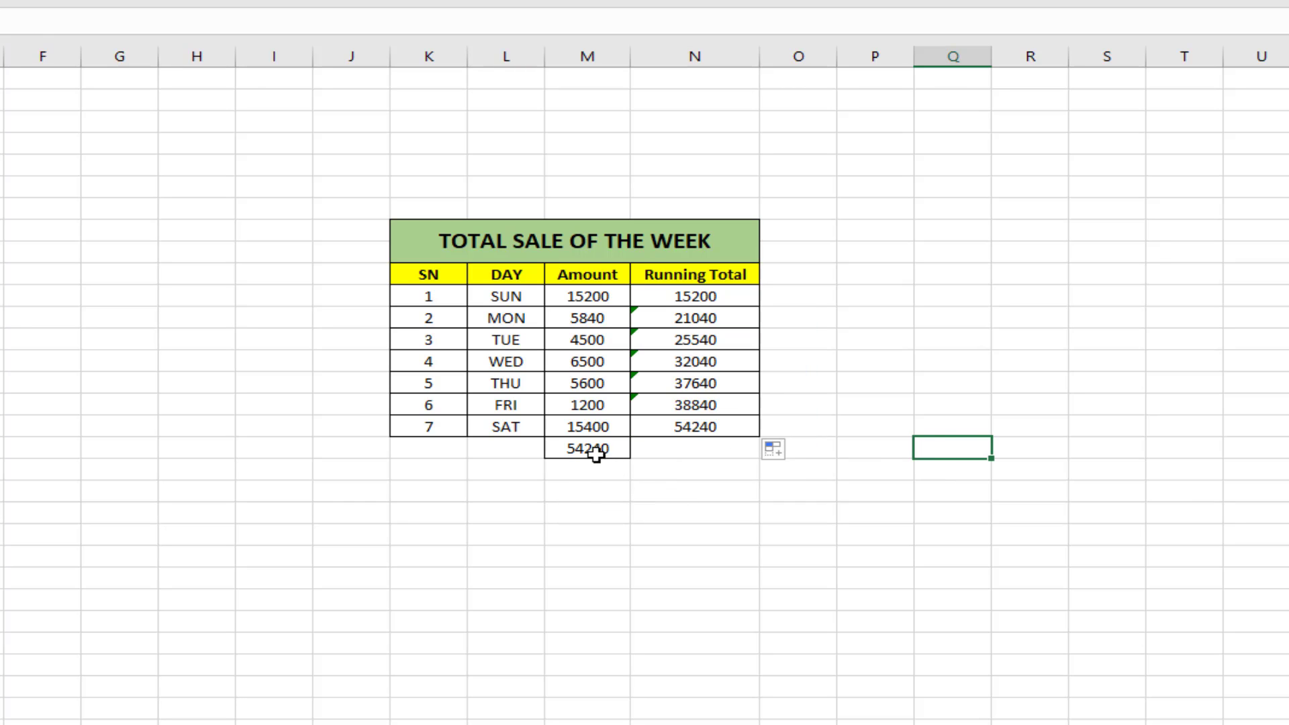
# Shade the final running total and the Amount total, both 54240, yellow.
pyautogui.click(688, 425)
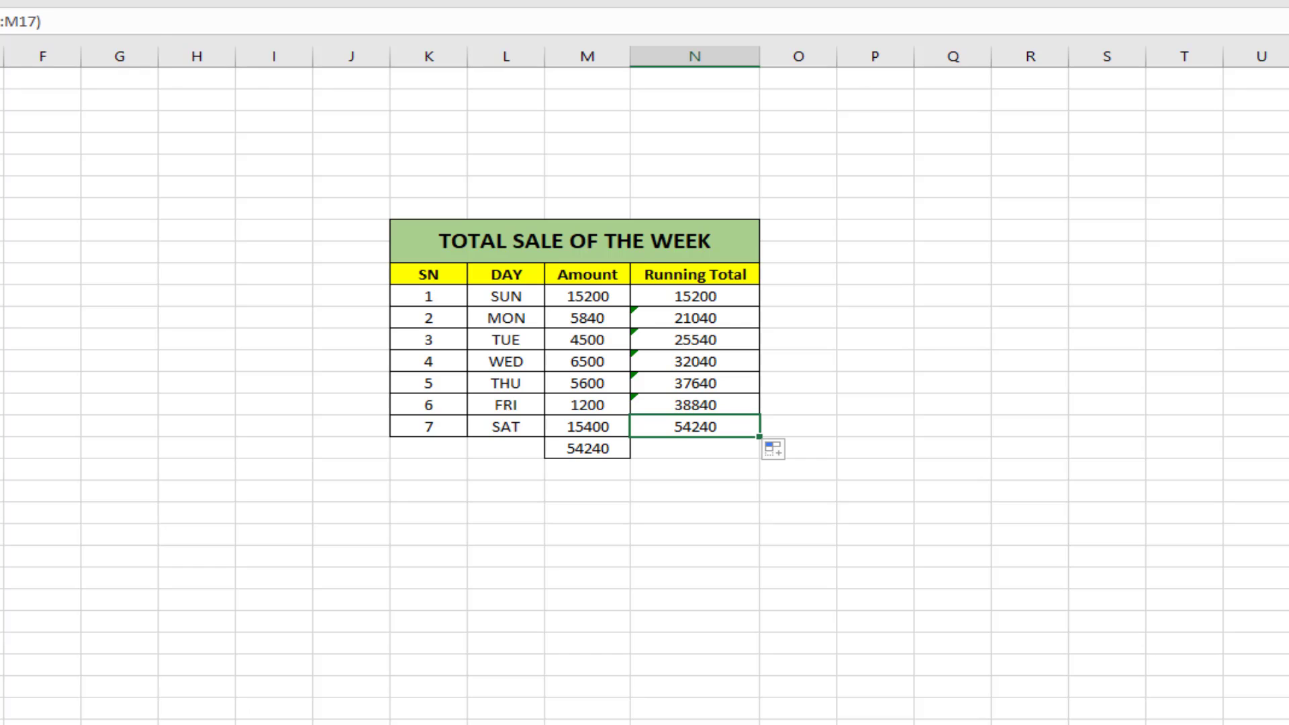
pyautogui.click(27, 121)
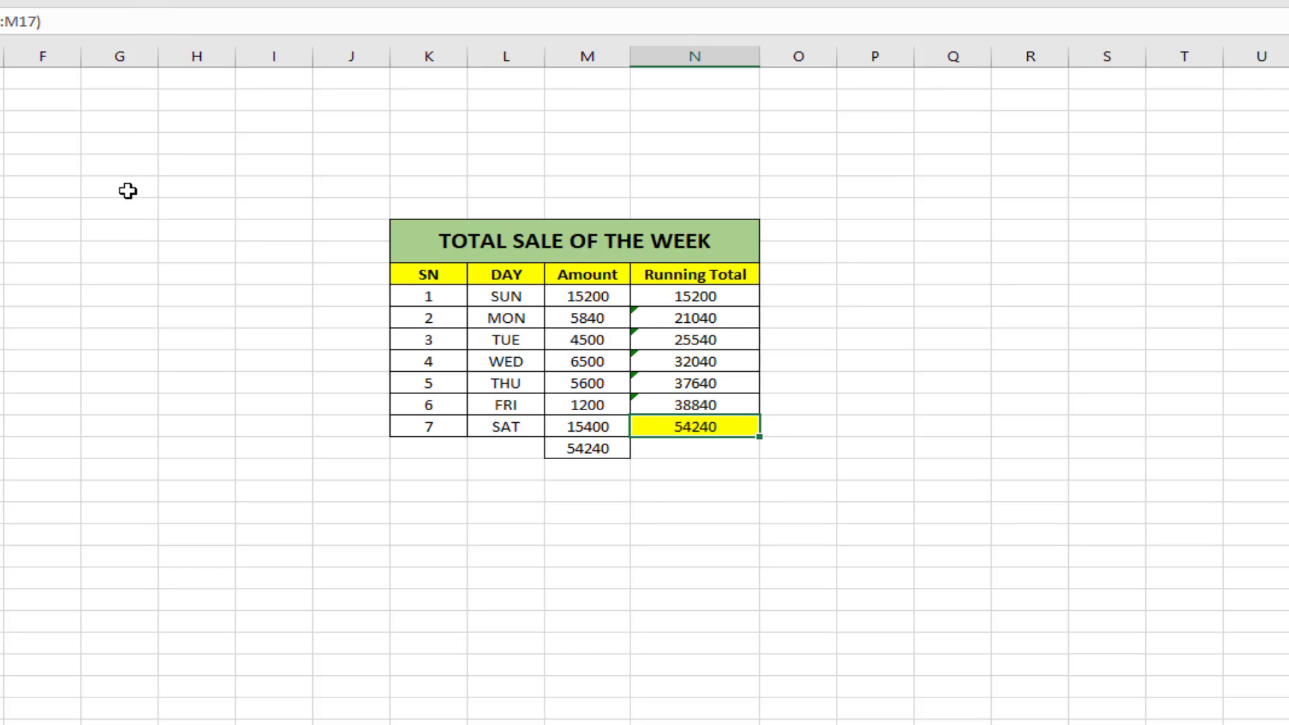
pyautogui.click(599, 450)
pyautogui.press('F4')
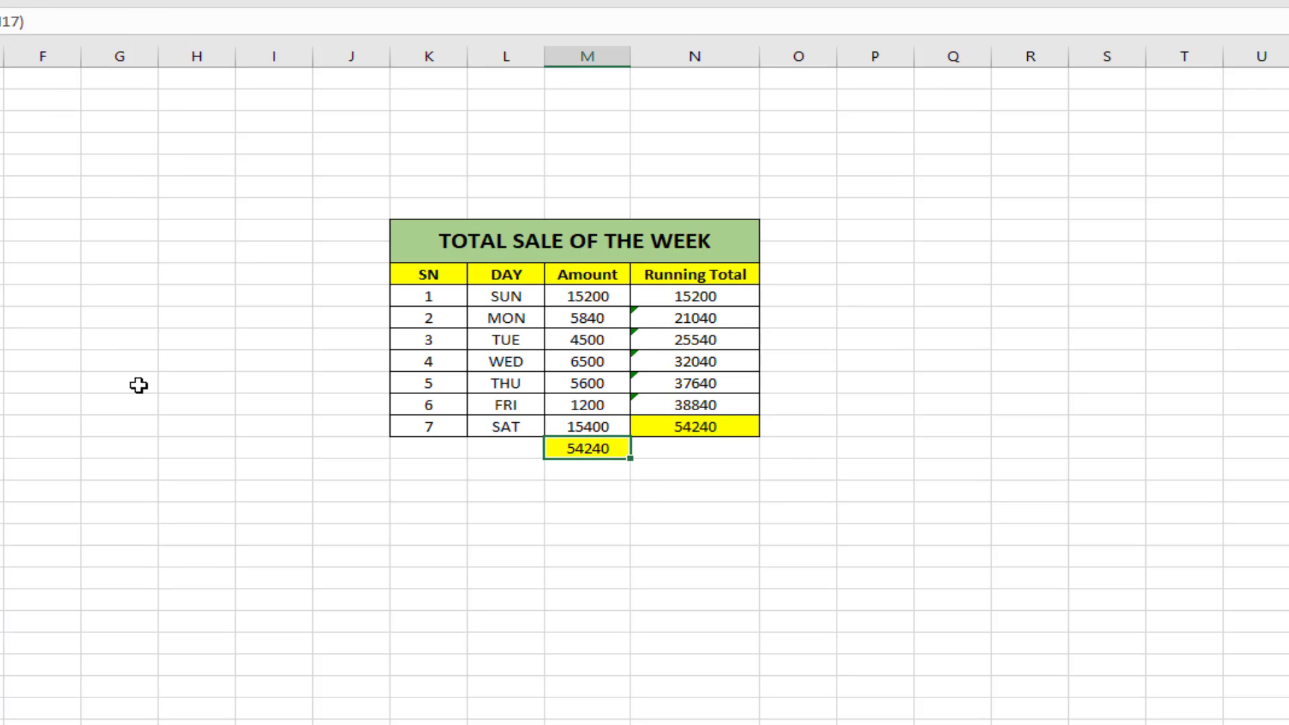
pyautogui.click(138, 383)
pyautogui.click(648, 433)
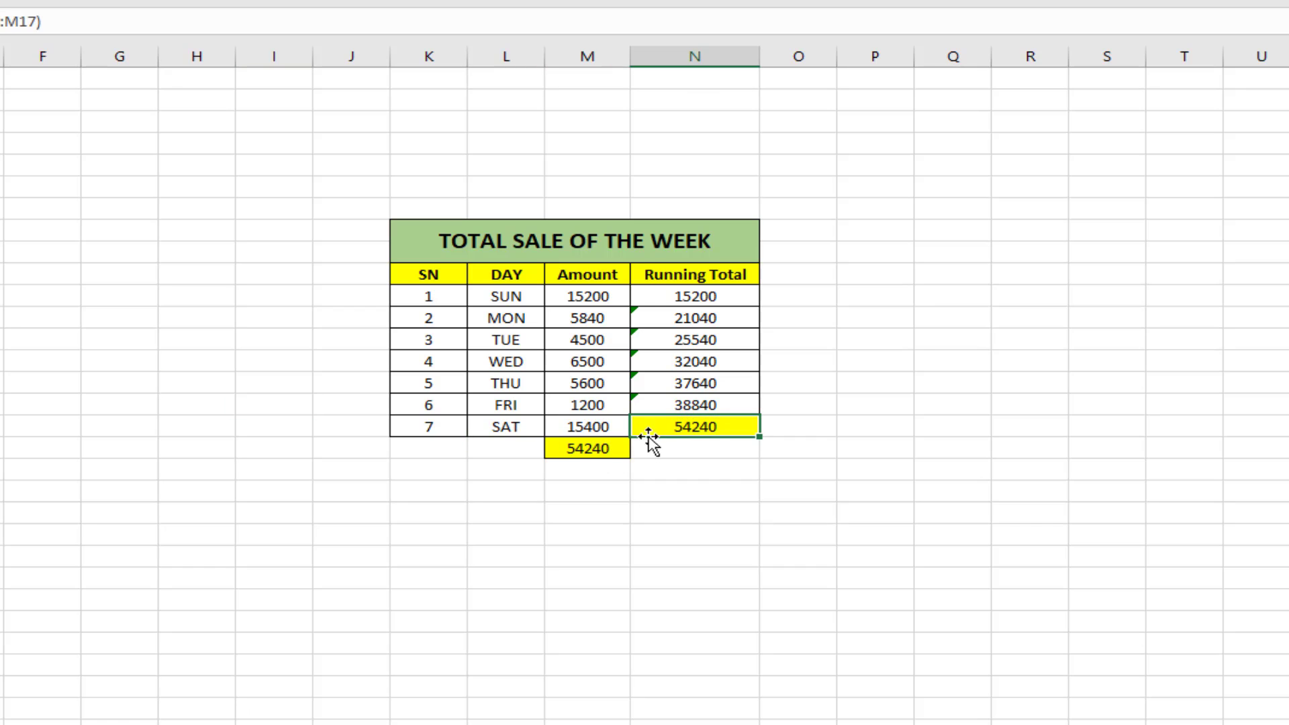
pyautogui.click(590, 449)
pyautogui.click(705, 429)
pyautogui.moveTo(514, 294); pyautogui.dragTo(512, 315)
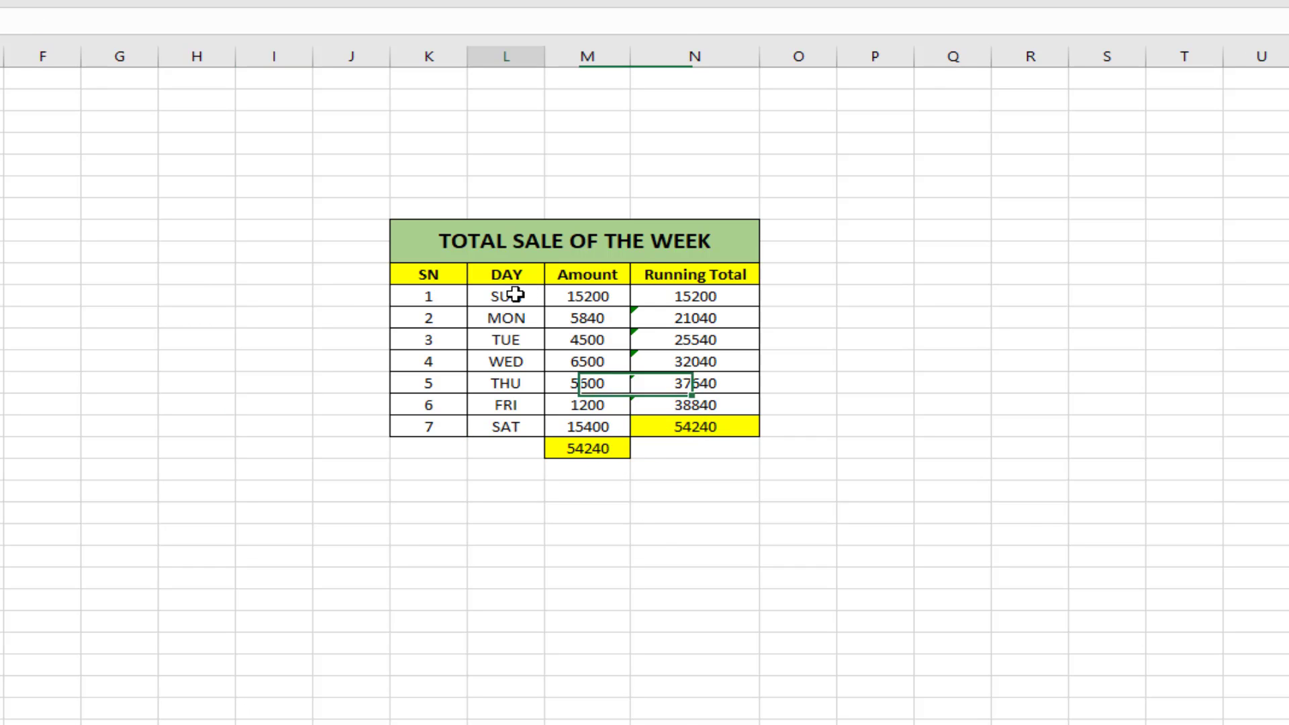
pyautogui.click(717, 318)
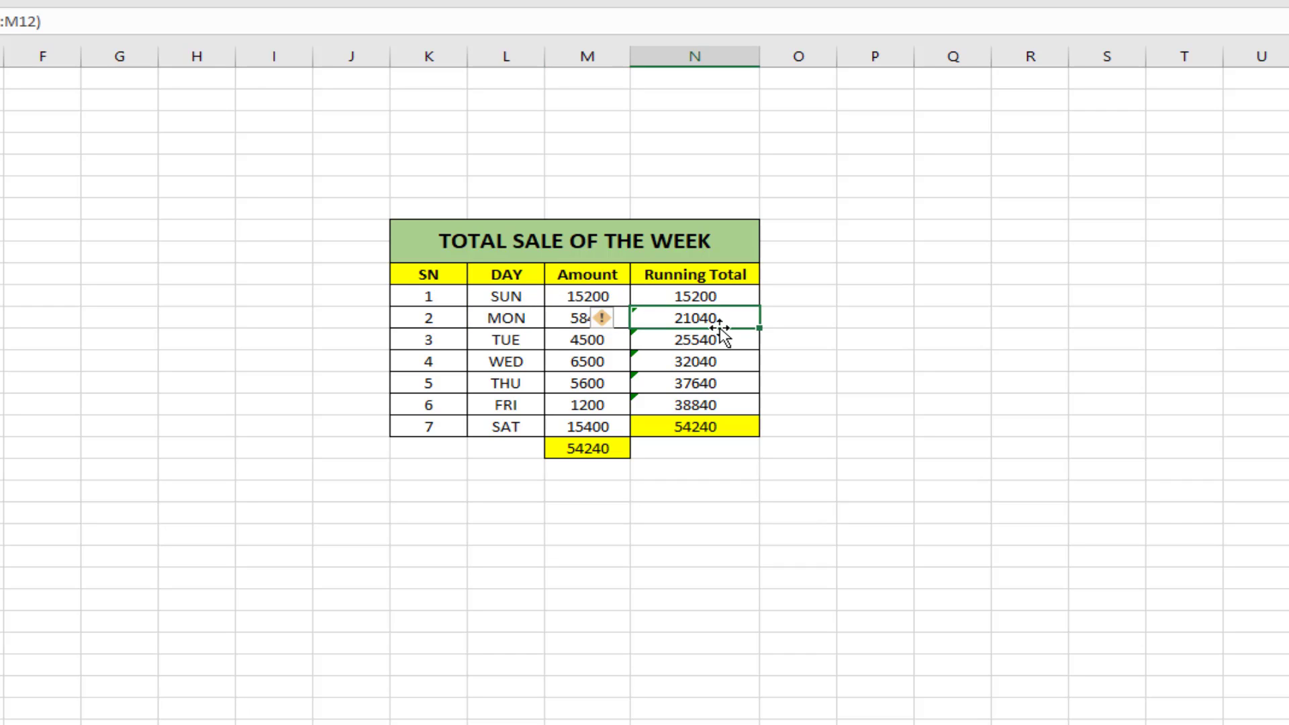
pyautogui.click(511, 339)
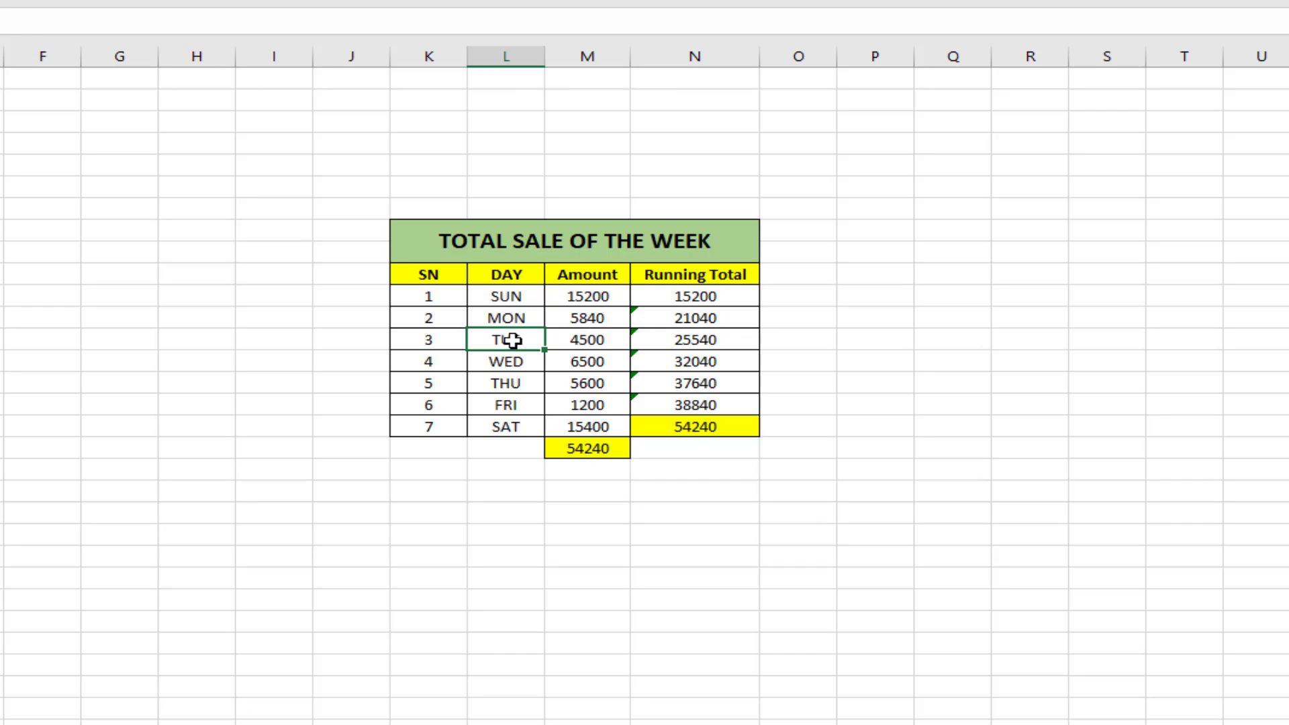
pyautogui.click(724, 341)
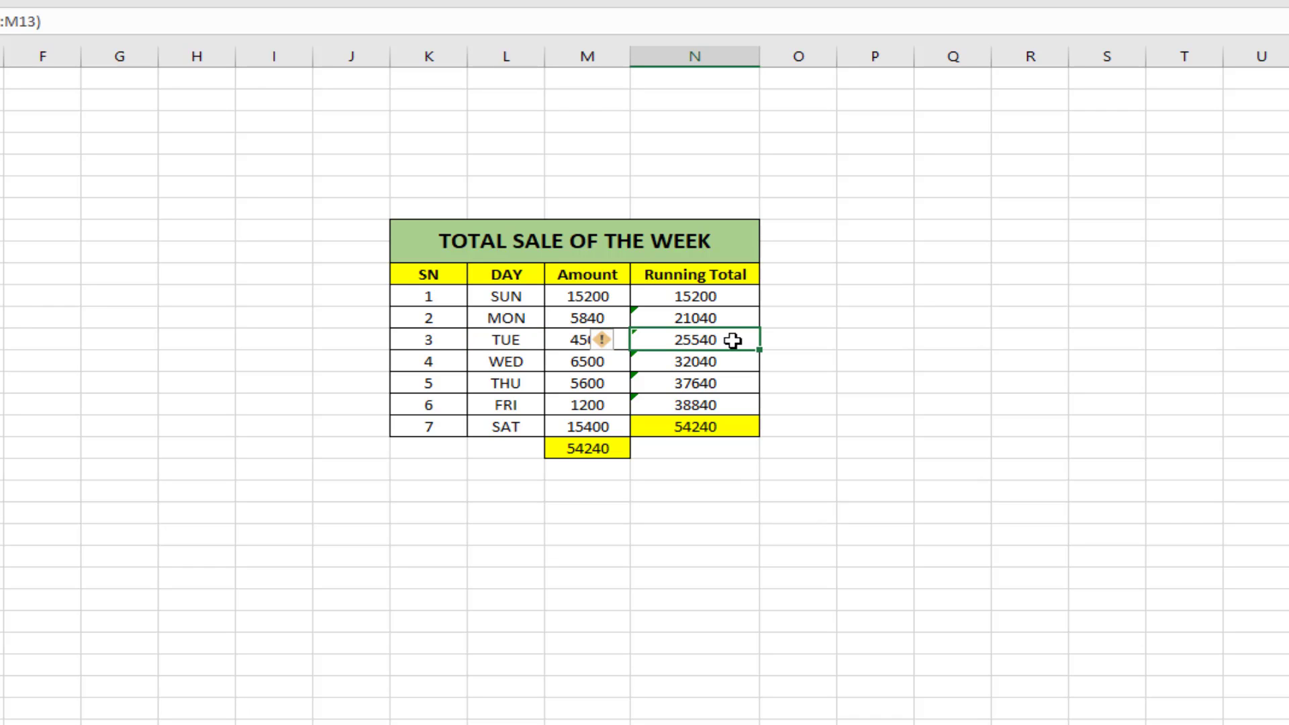
pyautogui.click(841, 360)
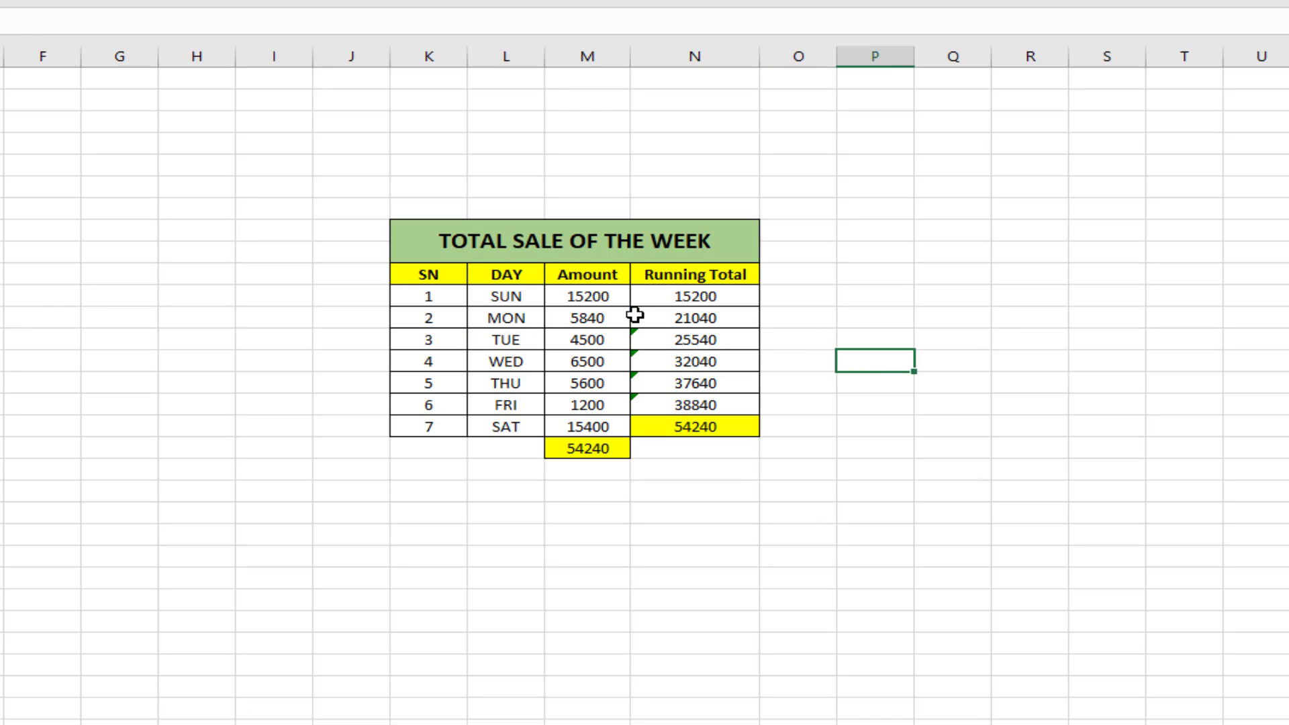
pyautogui.click(604, 302)
pyautogui.moveTo(604, 305); pyautogui.dragTo(603, 339)
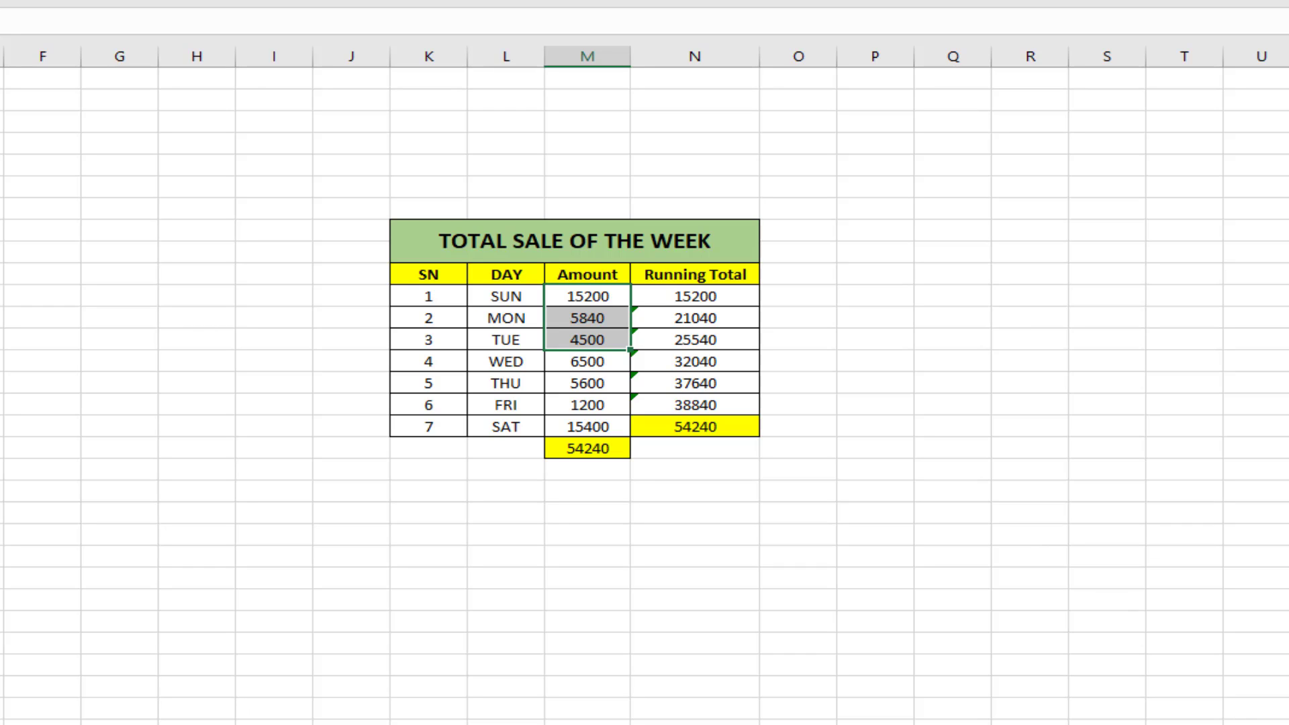
pyautogui.click(954, 684)
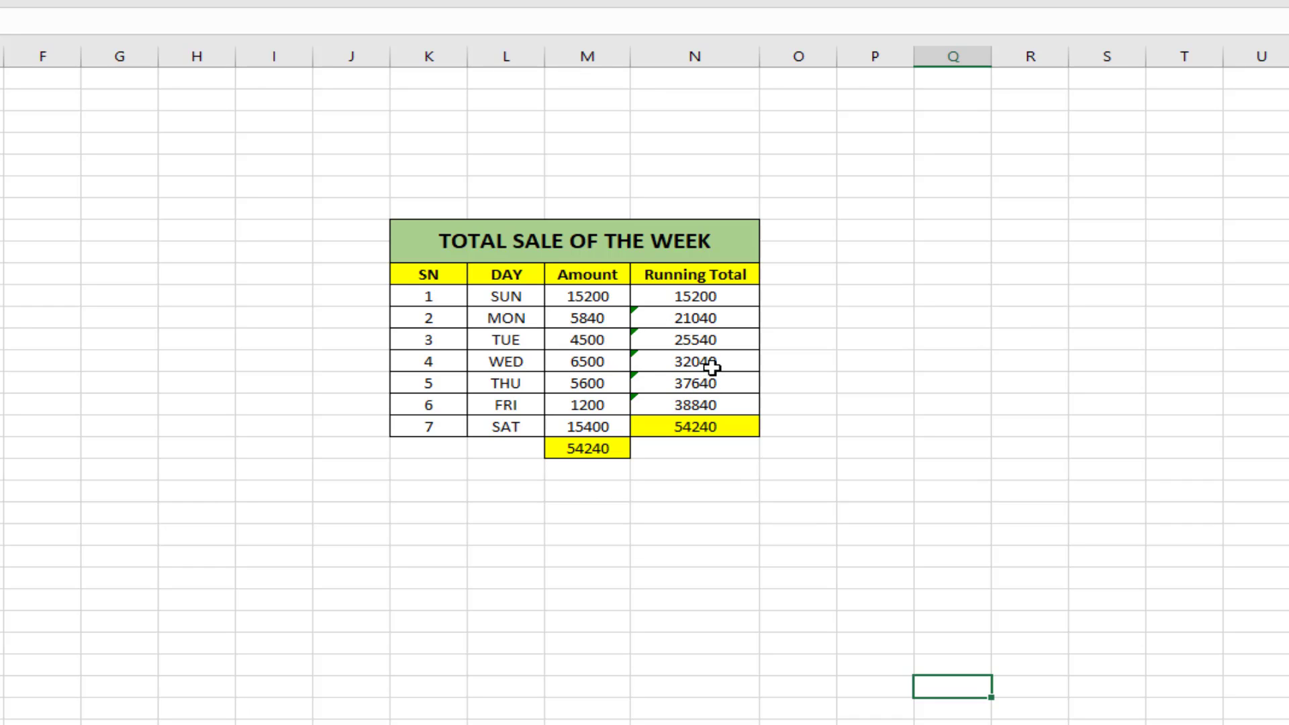
pyautogui.click(713, 363)
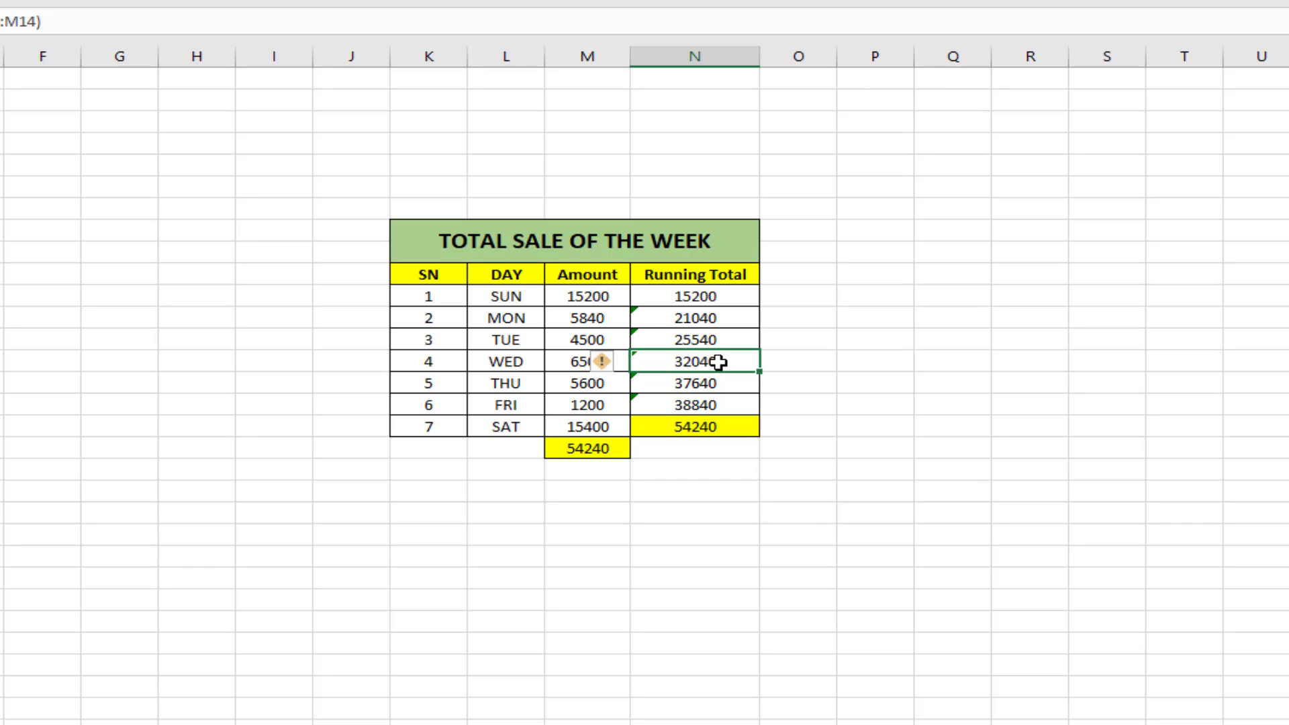
pyautogui.click(518, 409)
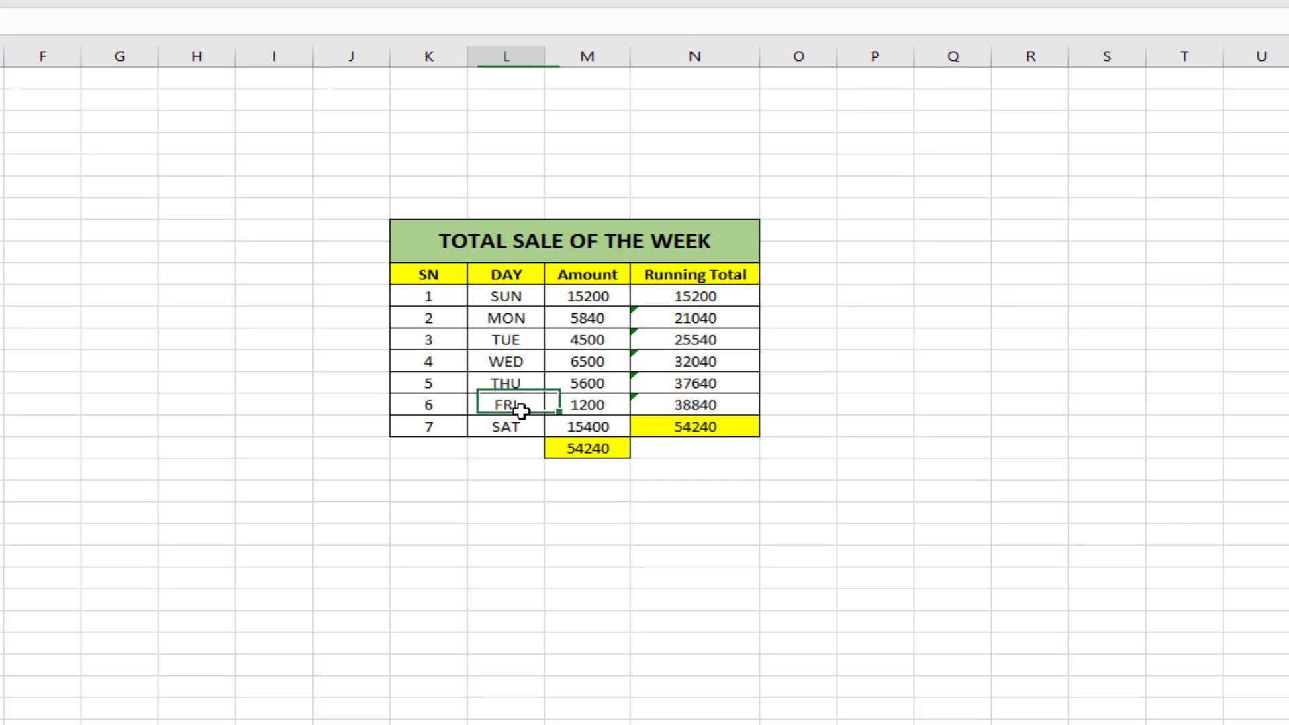
pyautogui.click(714, 411)
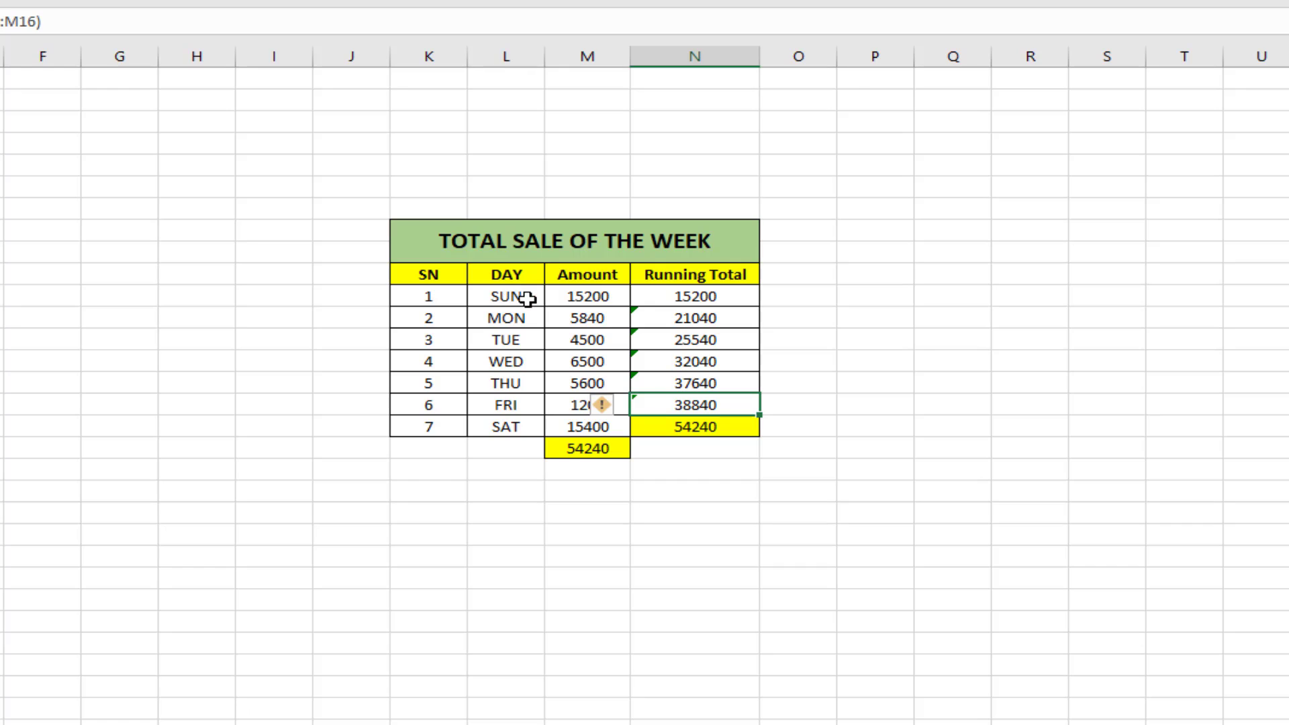
pyautogui.click(725, 427)
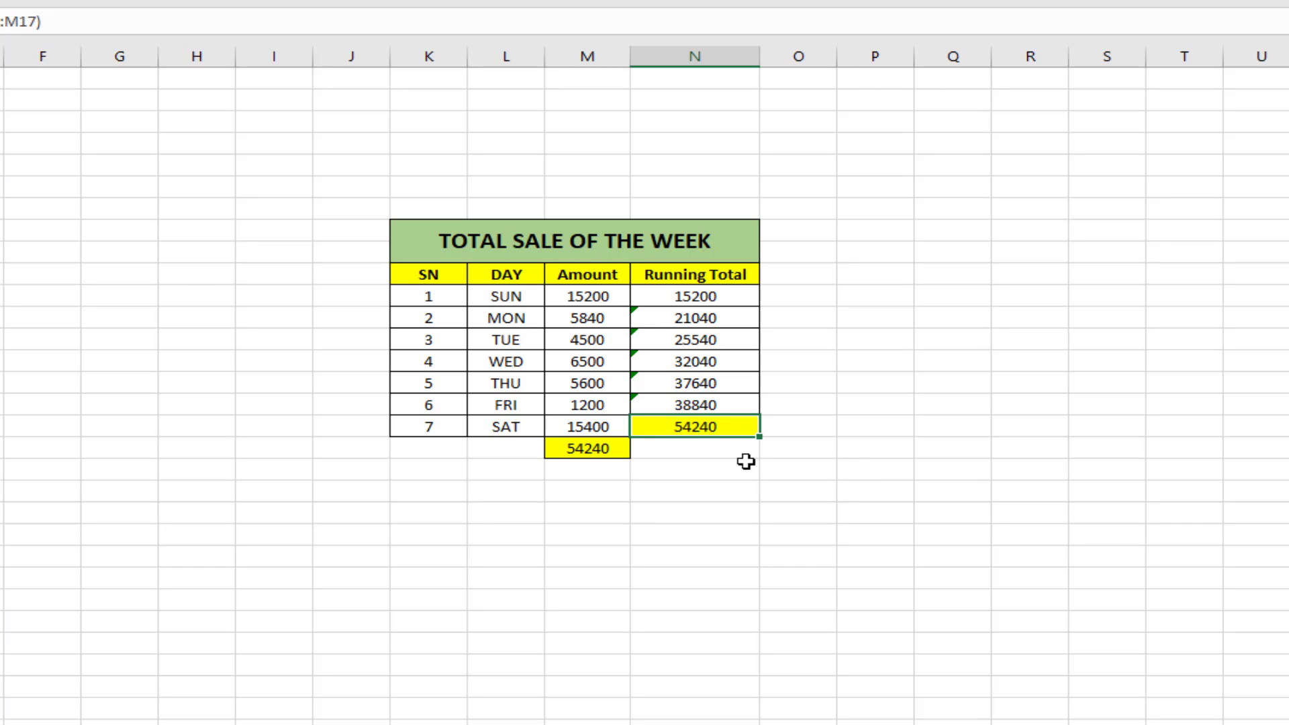
pyautogui.press('Down')
pyautogui.press('Down')
pyautogui.press('Down')
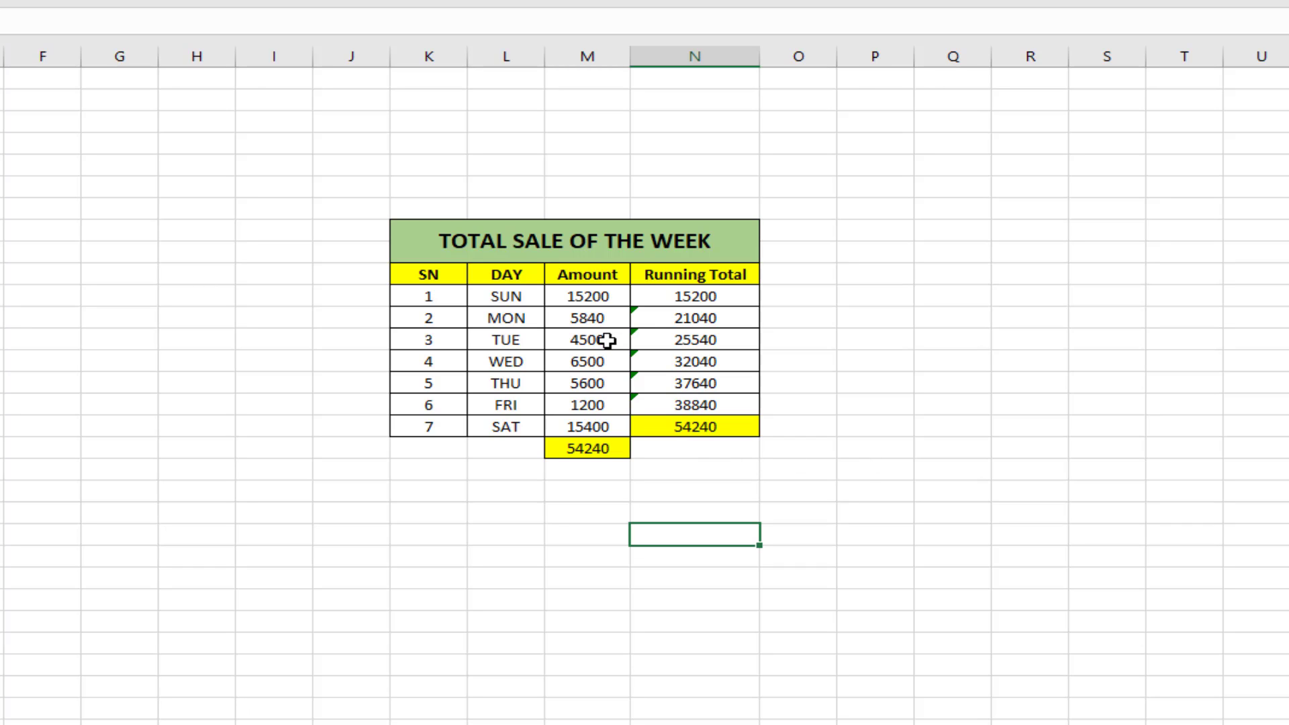